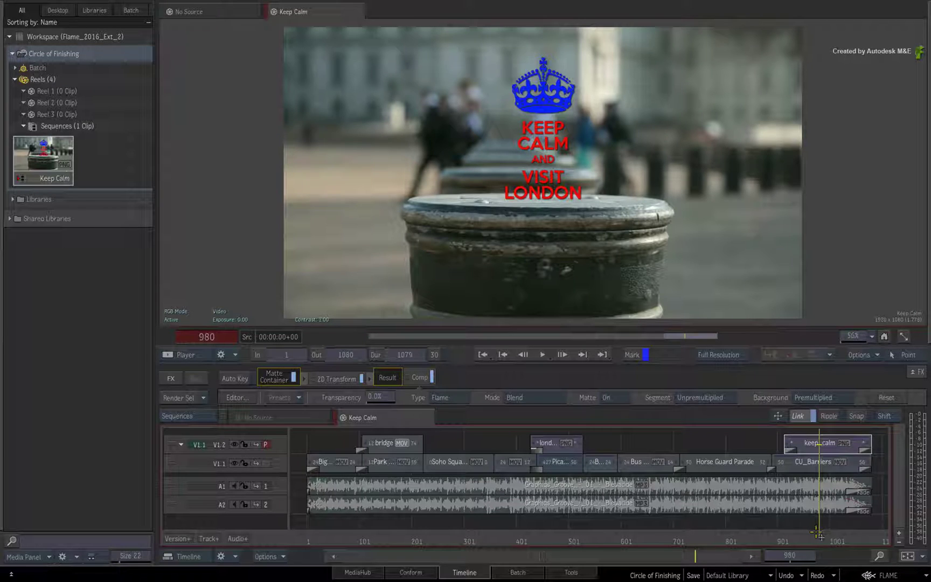
Scrub through the keep_calm title, show the sequence in the Reels view and expand it into its individual segments
left_click_drag(820, 535, 839, 526)
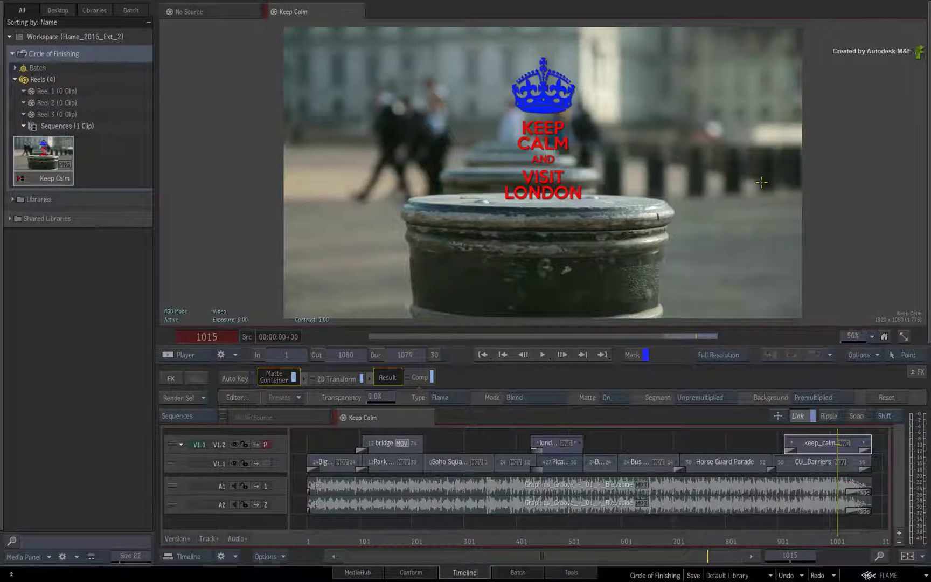
mouse_move(930, 187)
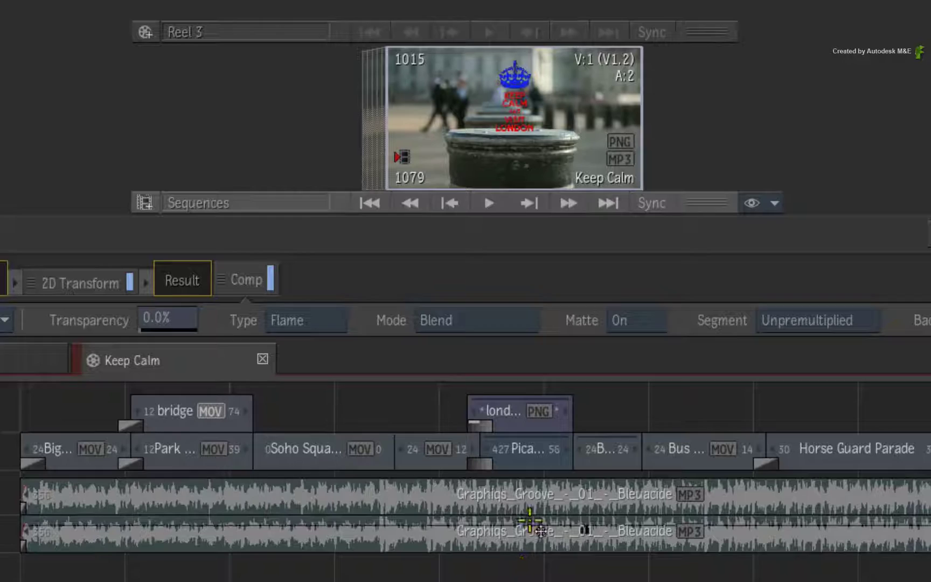
left_click(515, 86)
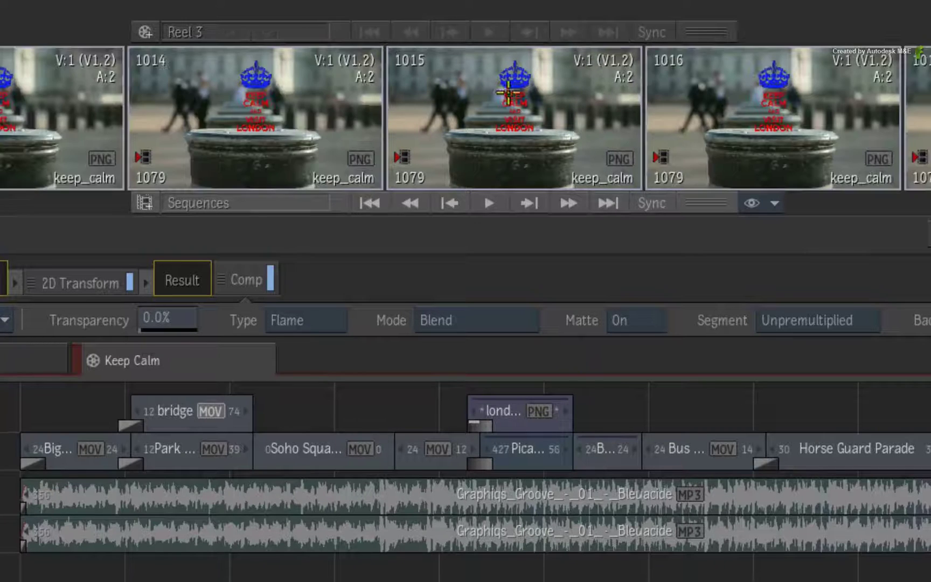
left_click(501, 121)
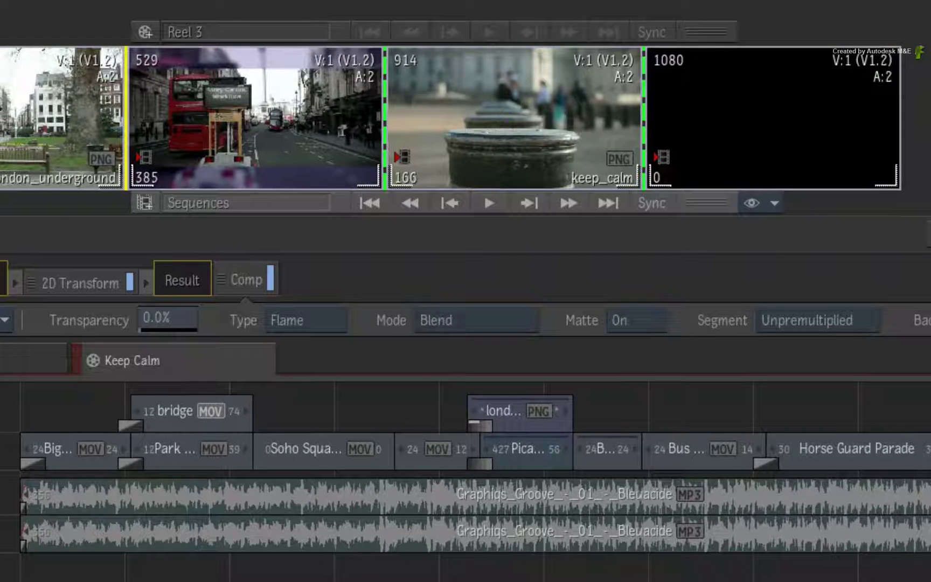
Scrub the Keep Calm timeline across its segments and gaps, from the bridge clip to keep_calm, to review the expanded reel
left_click_drag(930, 578, 322, 578)
left_click_drag(329, 414, 300, 414)
left_click(300, 414)
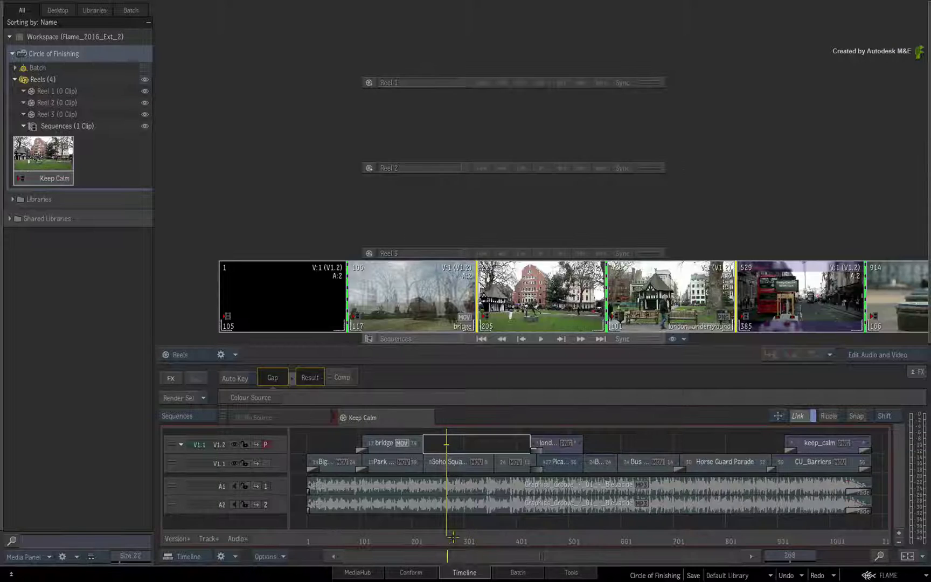
left_click_drag(451, 537, 387, 539)
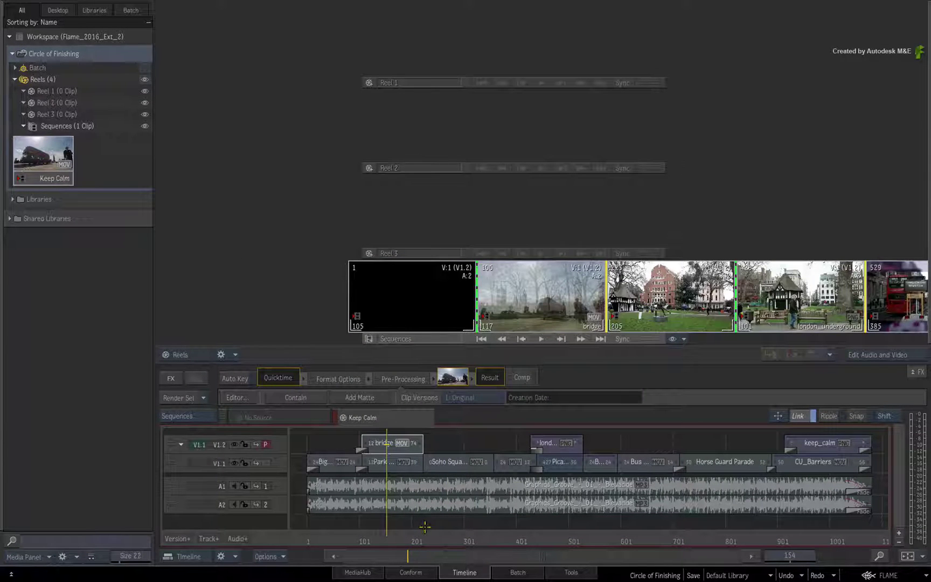
left_click_drag(402, 535, 708, 496)
left_click(709, 444)
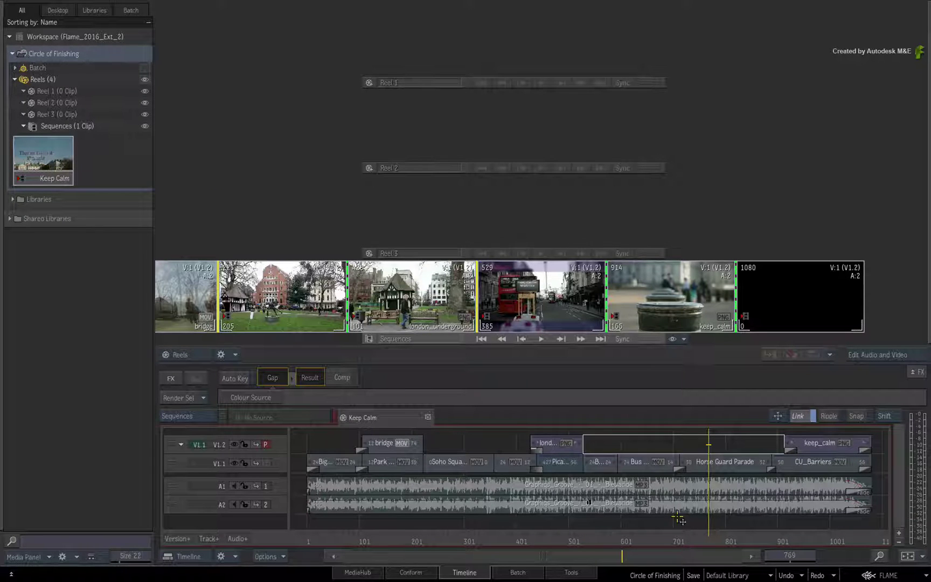
left_click_drag(708, 504, 829, 520)
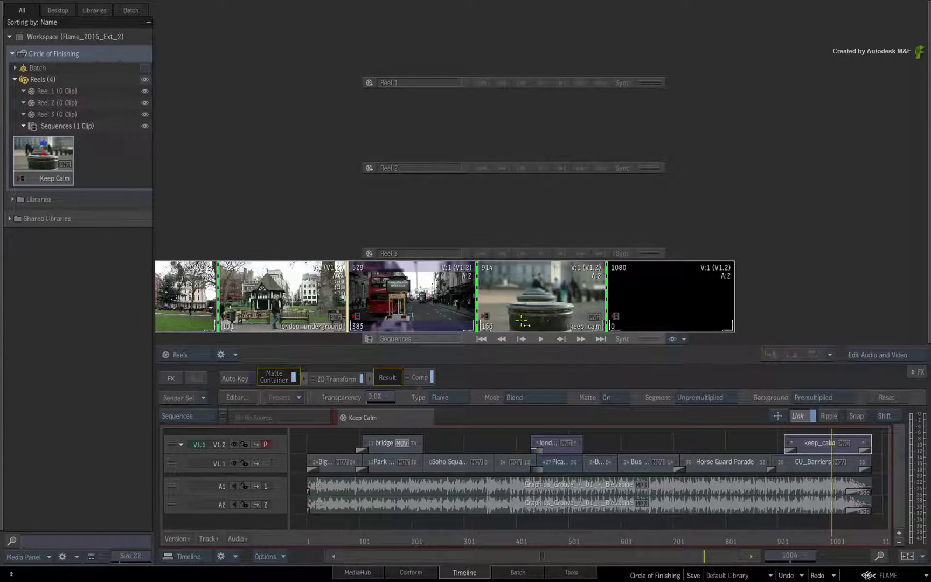
Collapse the Keep Calm sequence on its reel, scrub back to the opening Big Ben shot and hide the media library
double_click(528, 295)
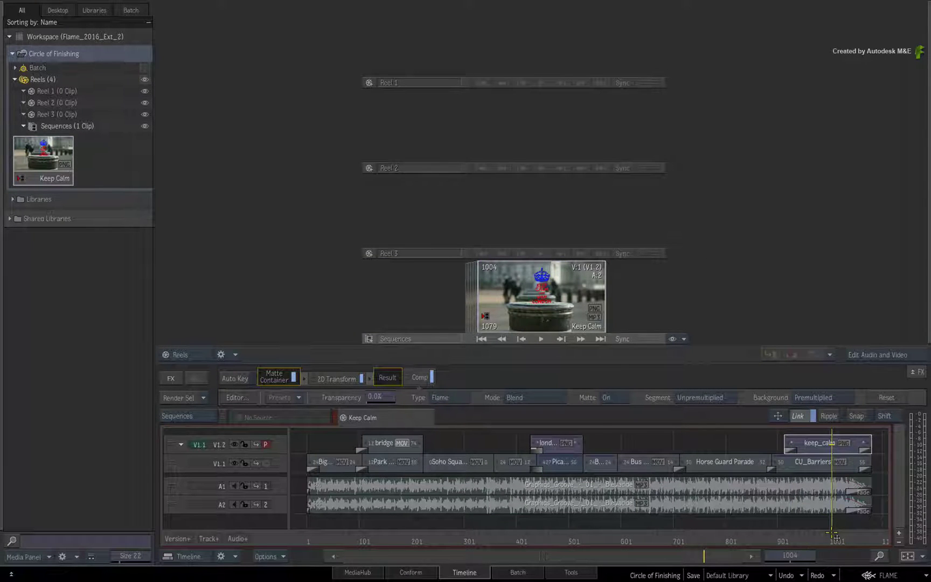
left_click_drag(832, 535, 338, 530)
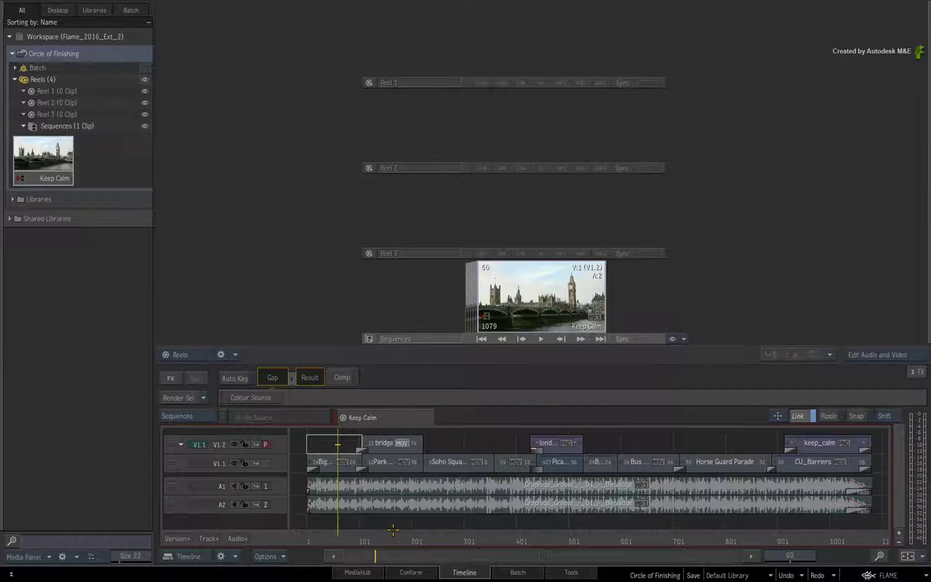
left_click(45, 153)
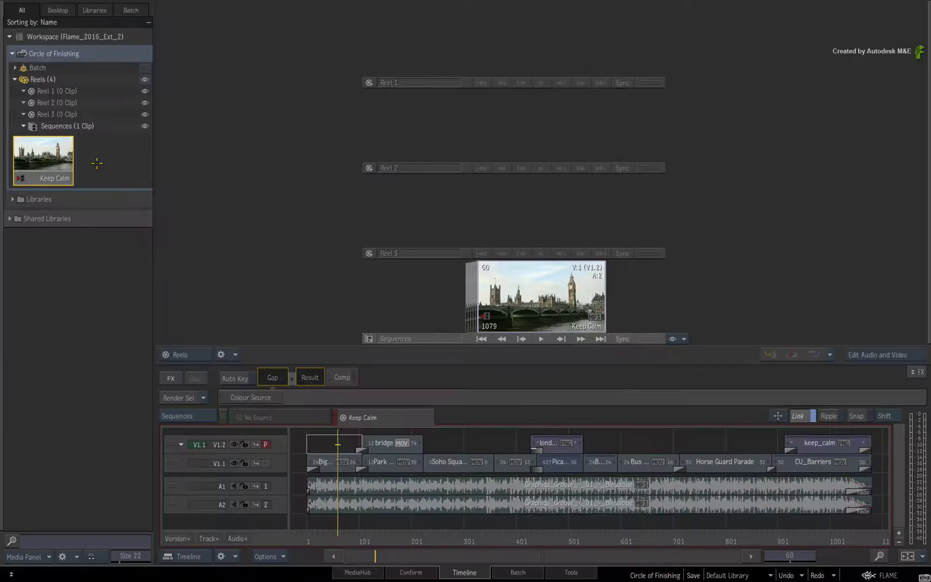
mouse_move(1, 431)
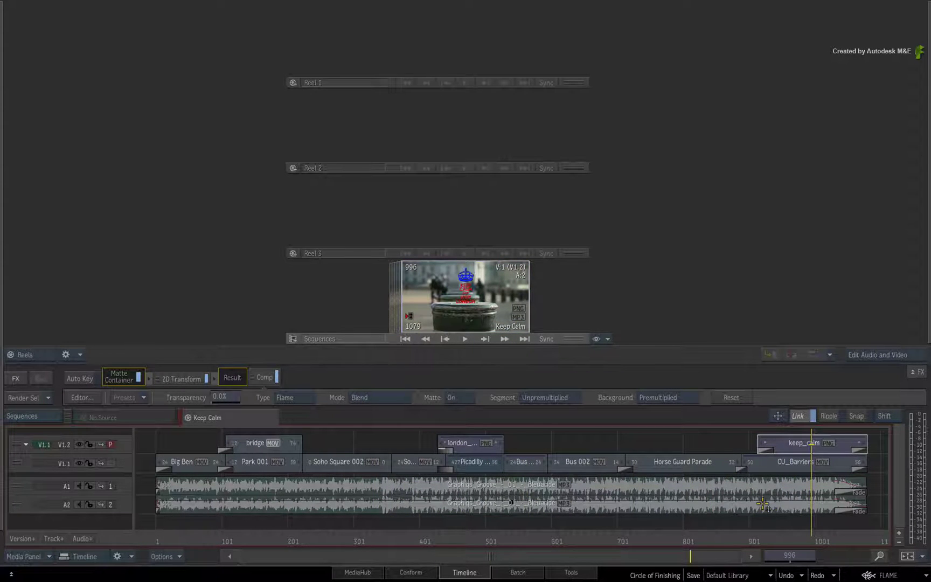
Expand the sequence on the reel again, make V1.1 the primary track and scrub back to the Bus 002 segment
key("y")
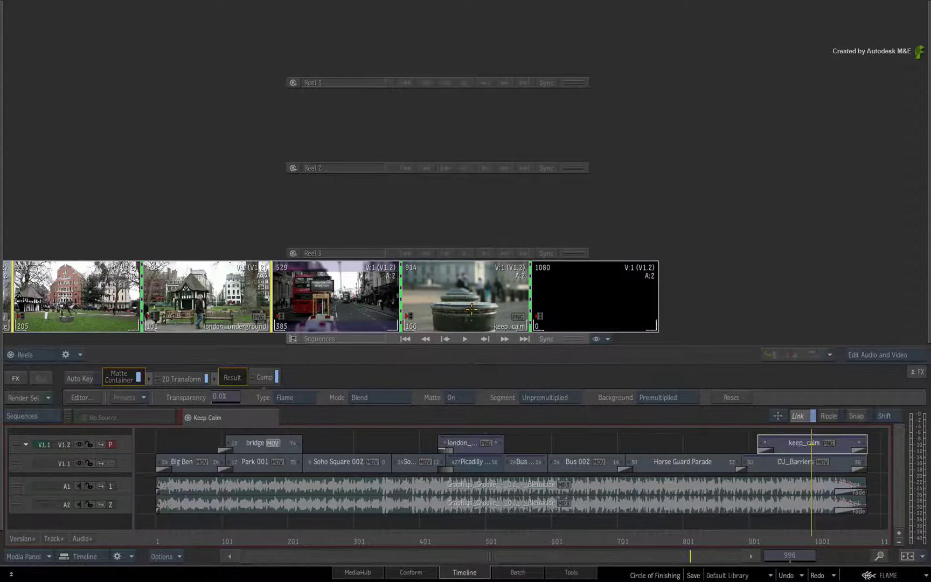
key("Page_Down")
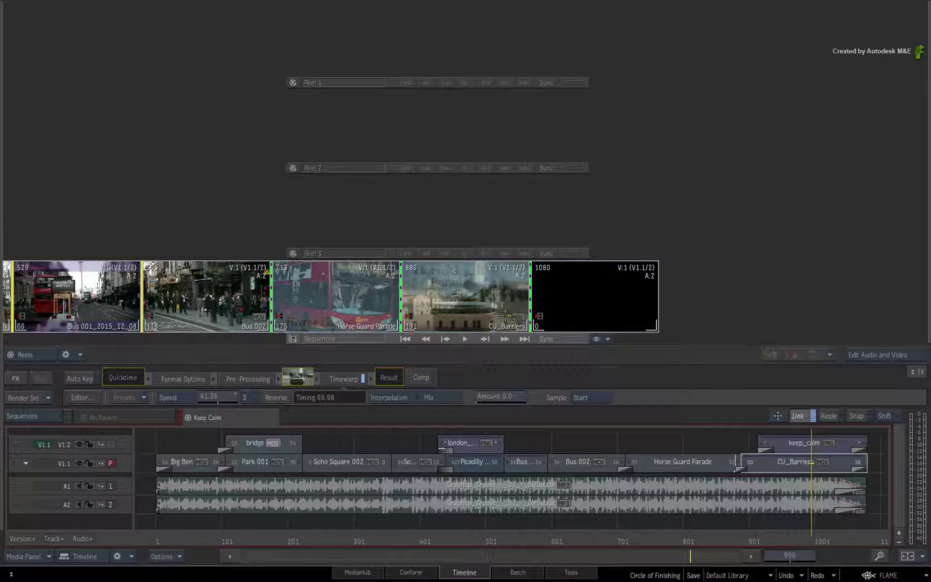
left_click(779, 539)
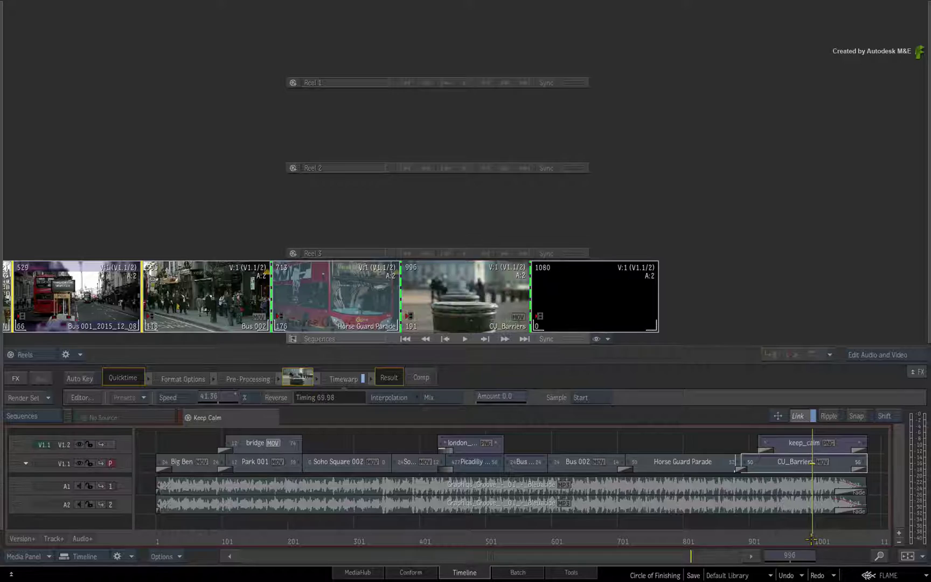
left_click_drag(780, 539, 604, 539)
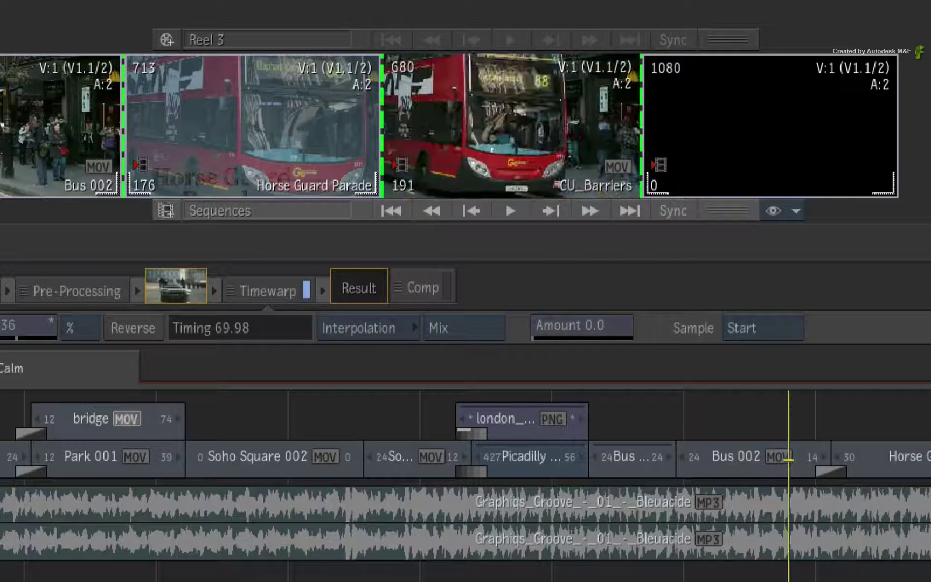
left_click_drag(789, 579, 747, 579)
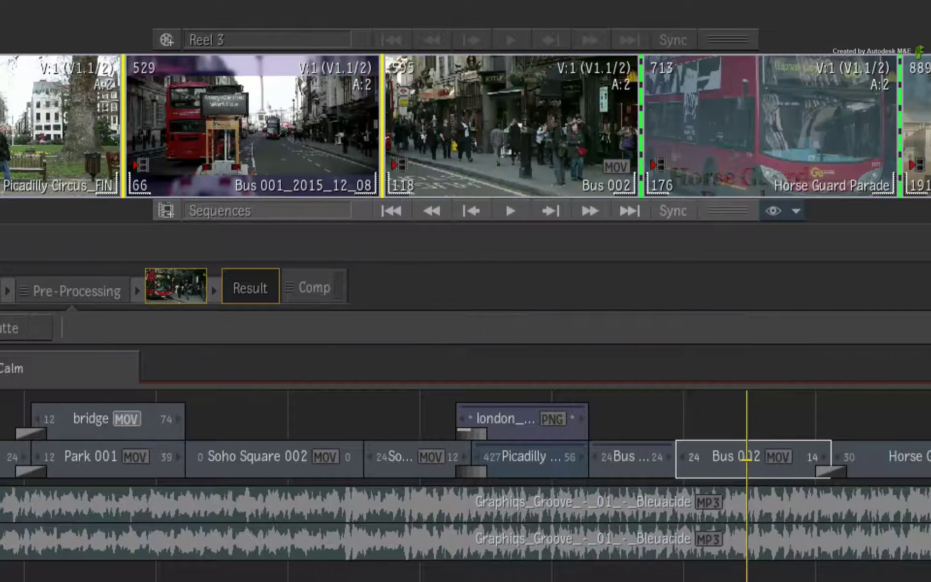
Jump back through the edit points to the start of the Soho Square 002 segment at frame 223
left_click(738, 566)
key("Up")
key("Up")
key("Up")
key("Up")
key("Up")
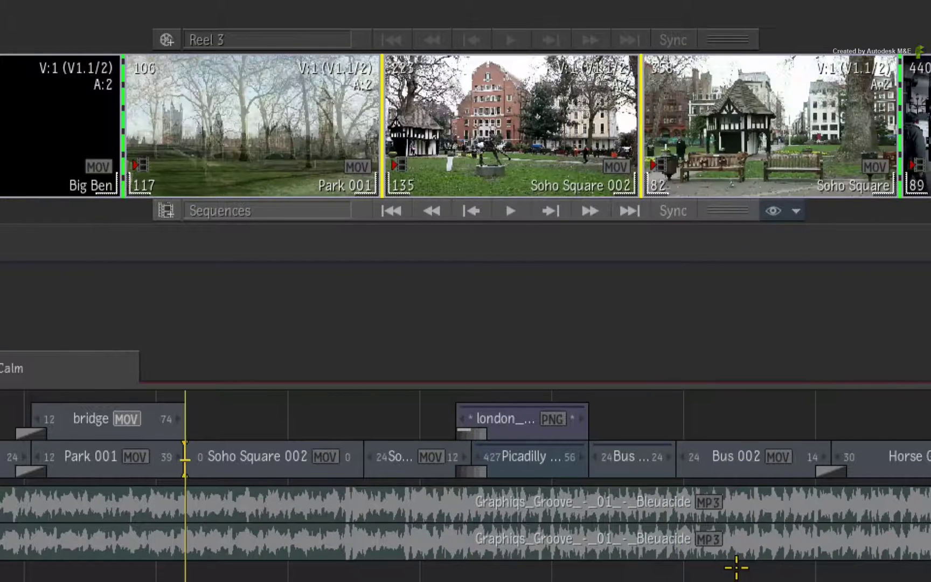
Select the Soho Square 002 segment, then collapse the sequence on the reel and open it in the Player
left_click(248, 465)
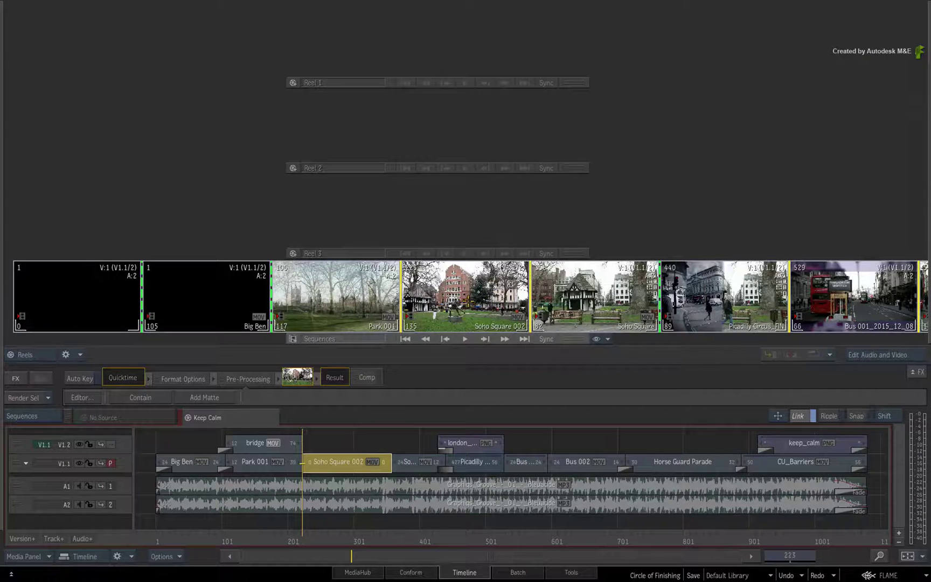
double_click(468, 300)
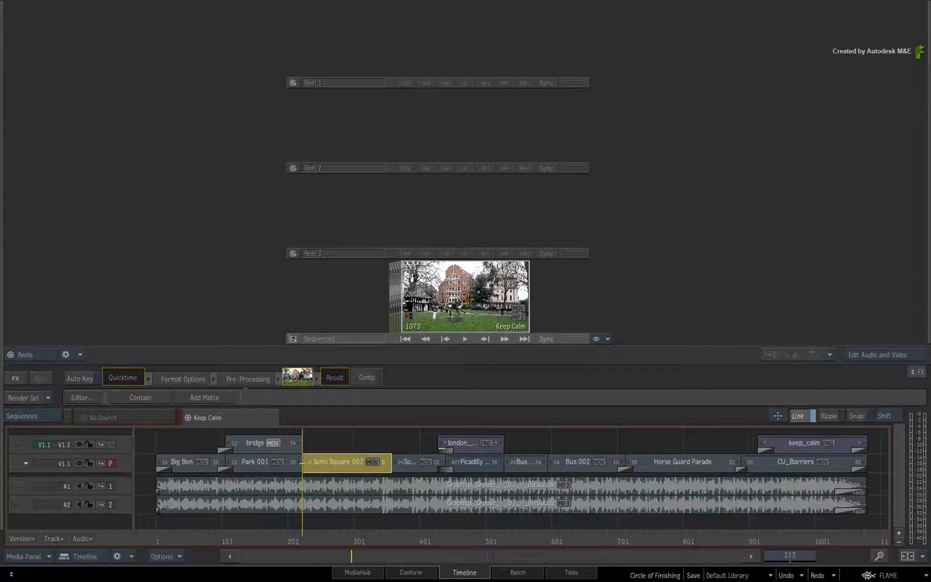
double_click(504, 282)
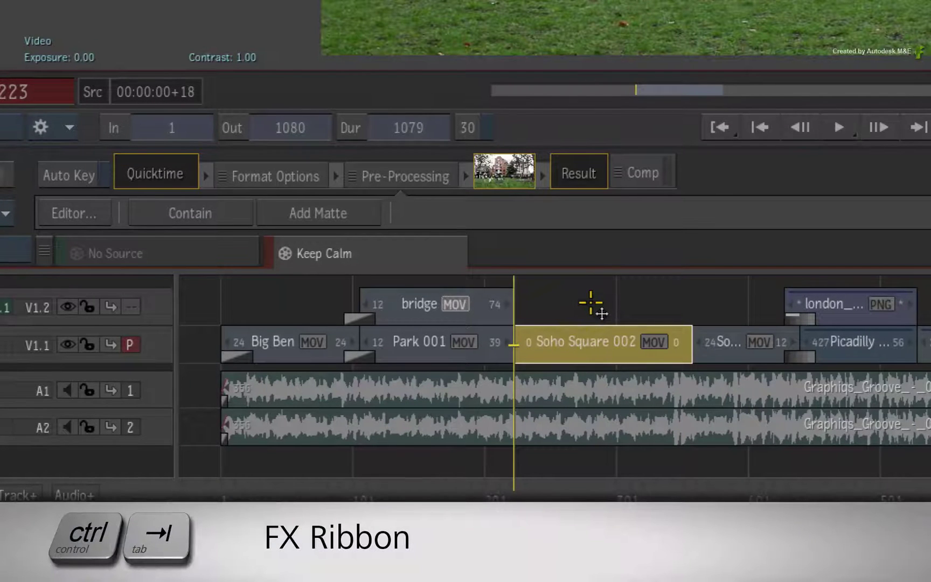
Add a Colour Warper effect to the Soho Square 002 segment and open its editor
key("ctrl+Tab")
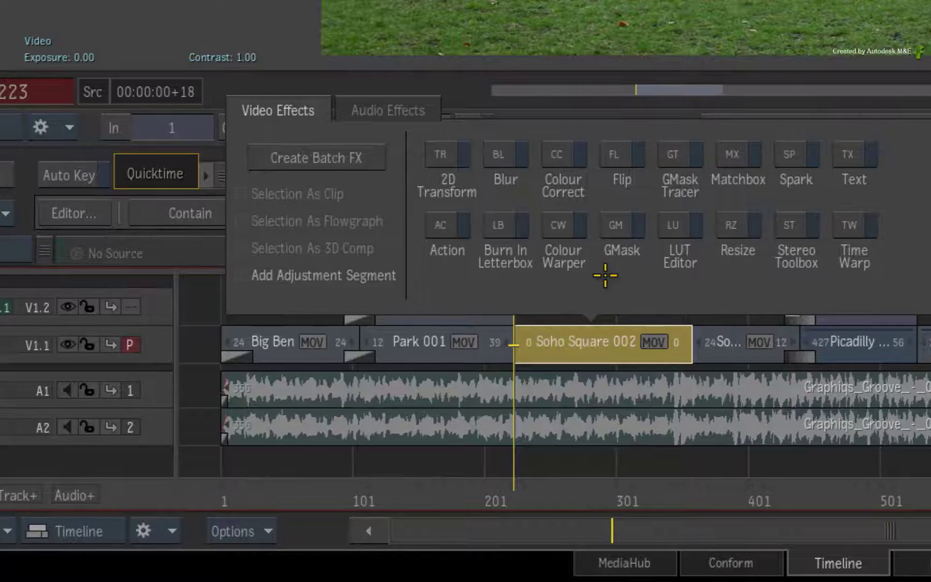
left_click(559, 226)
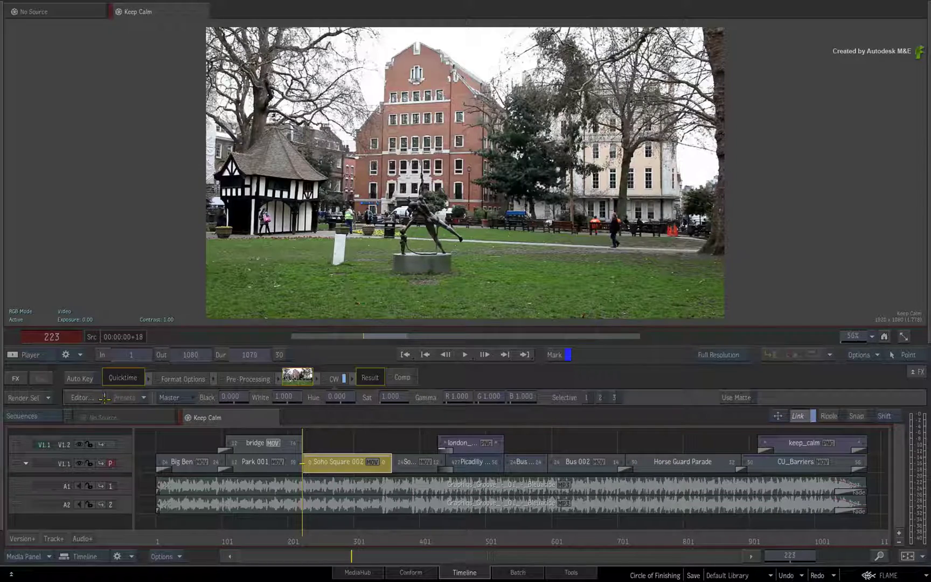
left_click(85, 400)
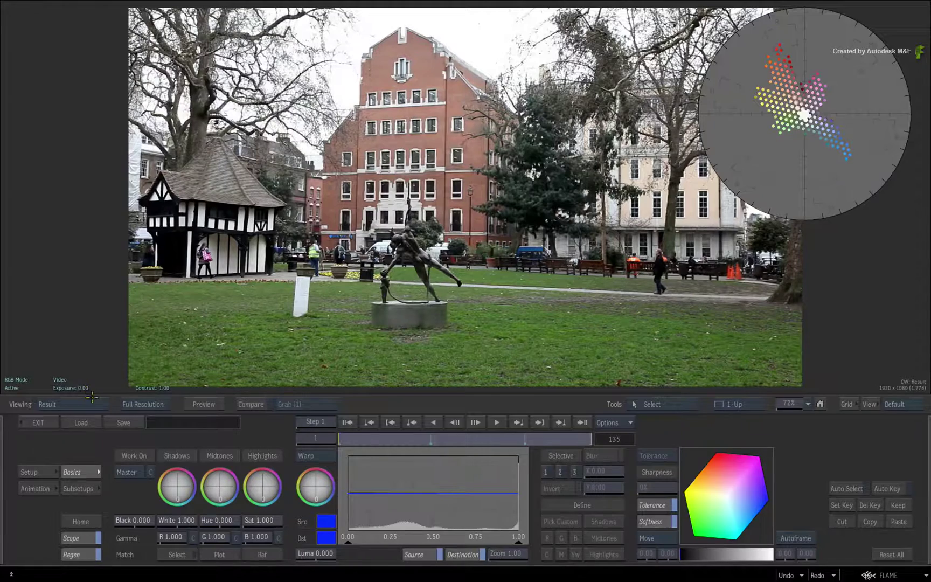
Work on selective 1, isolating the red brick building, and display its matte
left_click(138, 472)
left_click(138, 459)
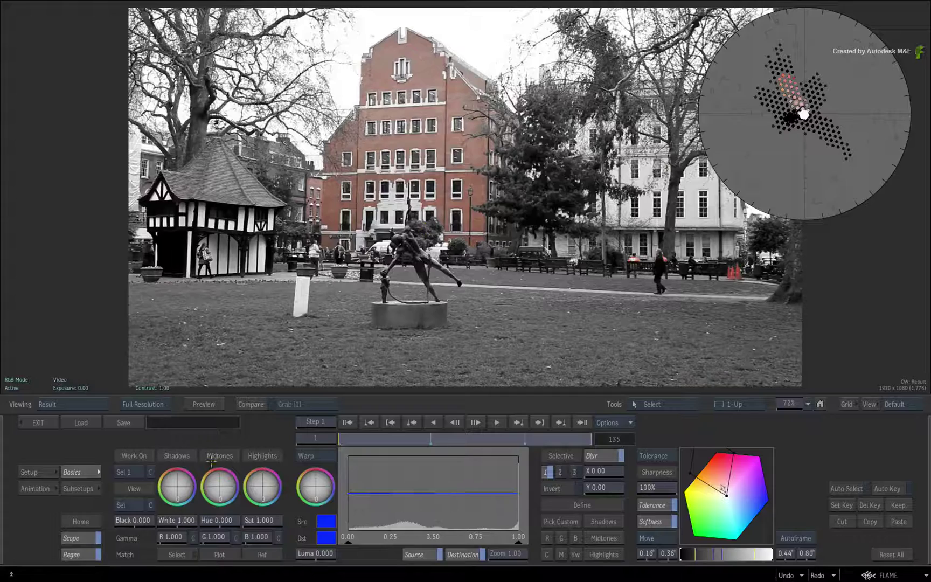
left_click(132, 505)
left_click(139, 491)
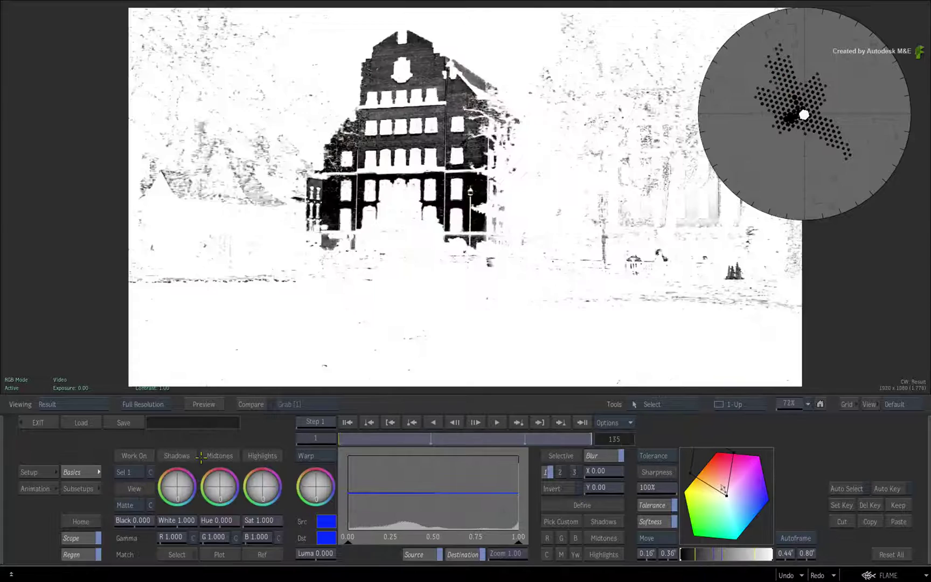
Refine the building matte with luminance ranges of 0.16, 0.16, 0.79 and 0.80, and a blur of 3.00 in X and Y
left_click_drag(785, 555, 806, 554)
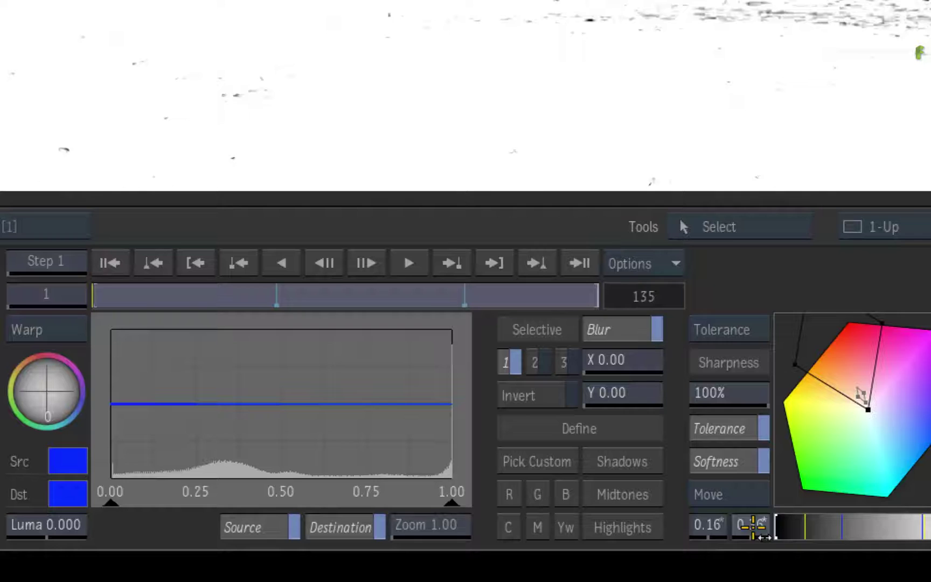
left_click_drag(671, 557, 648, 558)
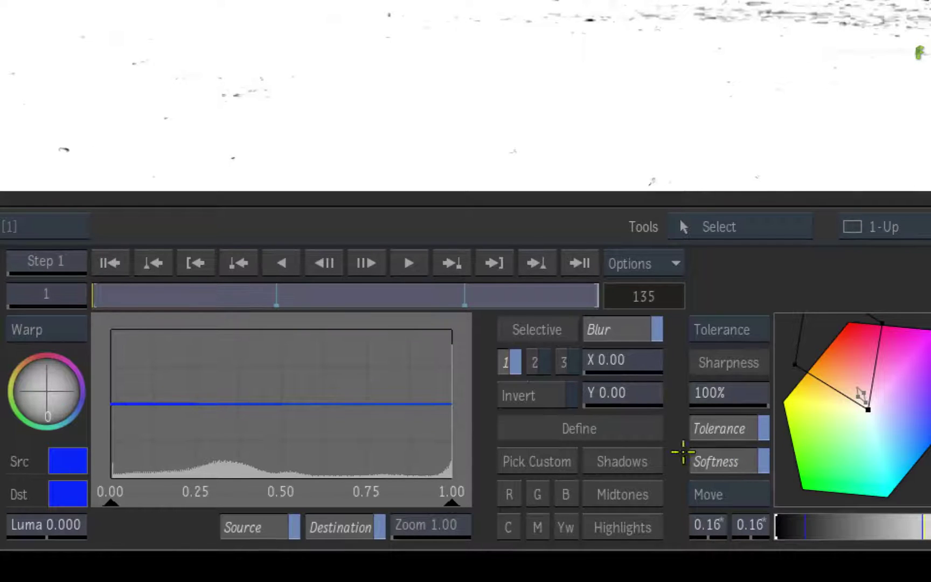
left_click_drag(626, 365, 641, 359)
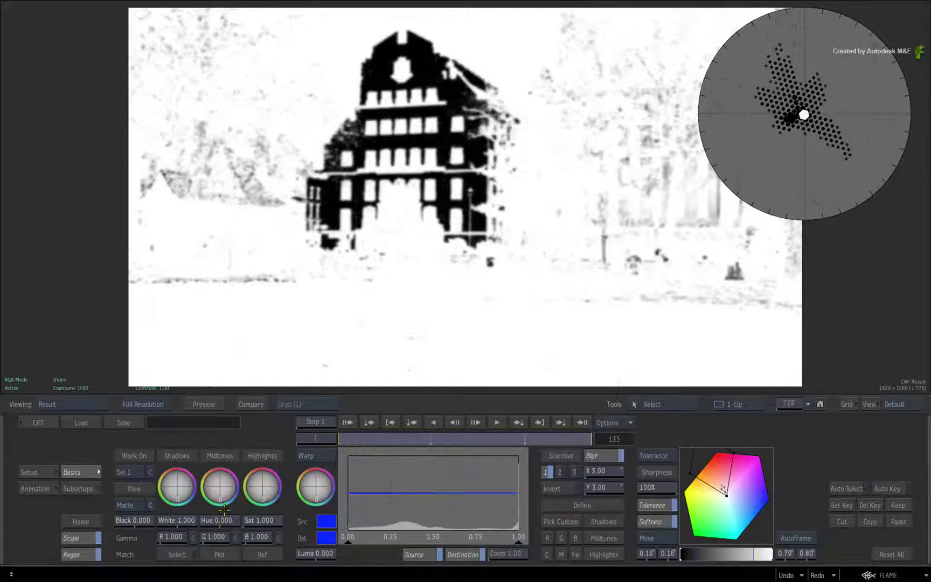
Switch the selective's view to Result and push the selected building's shadows towards blue
left_click(135, 507)
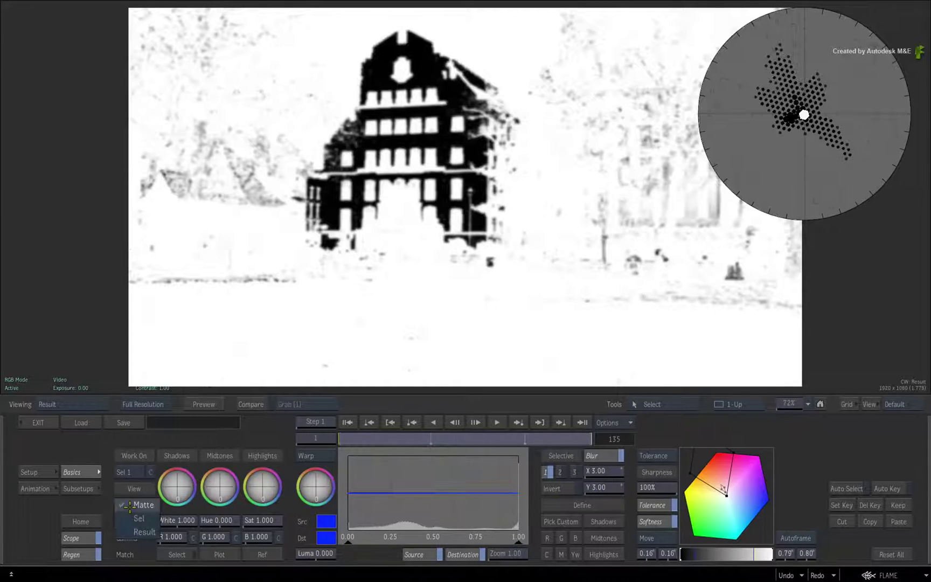
left_click(139, 533)
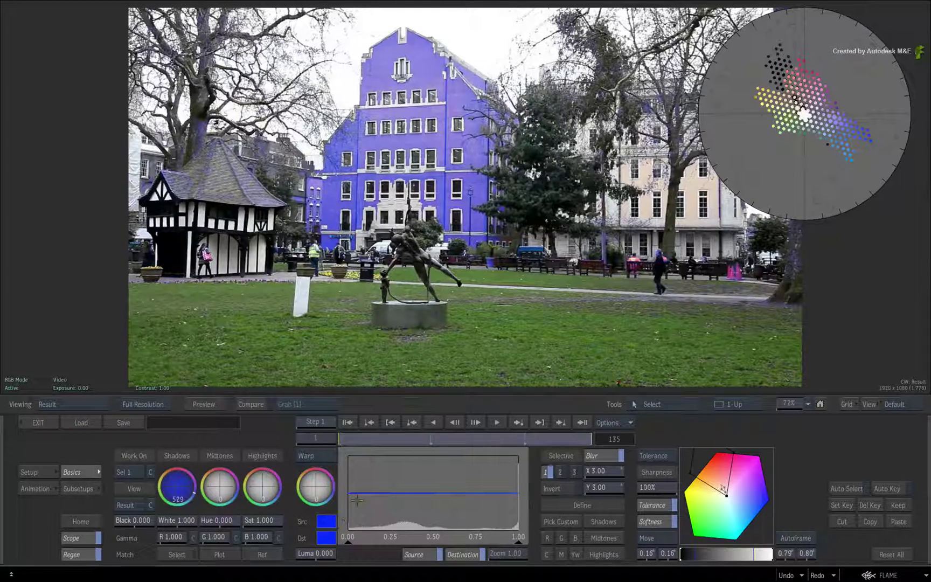
Compare the colour-warped result with the original front image several times, then leave the Colour Warper editor
key("F1")
key("F4")
key("F1")
key("F4")
key("F1")
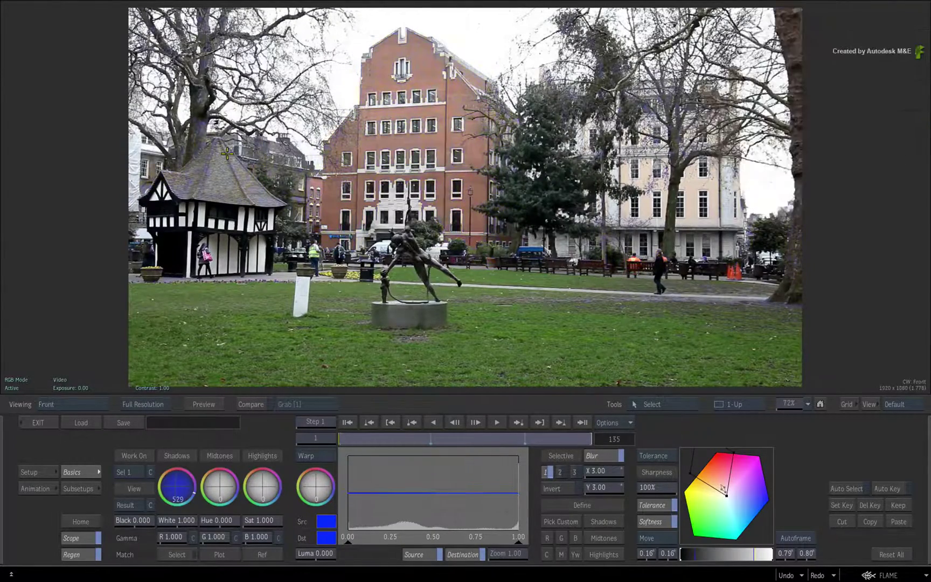
key("F4")
left_click(48, 421)
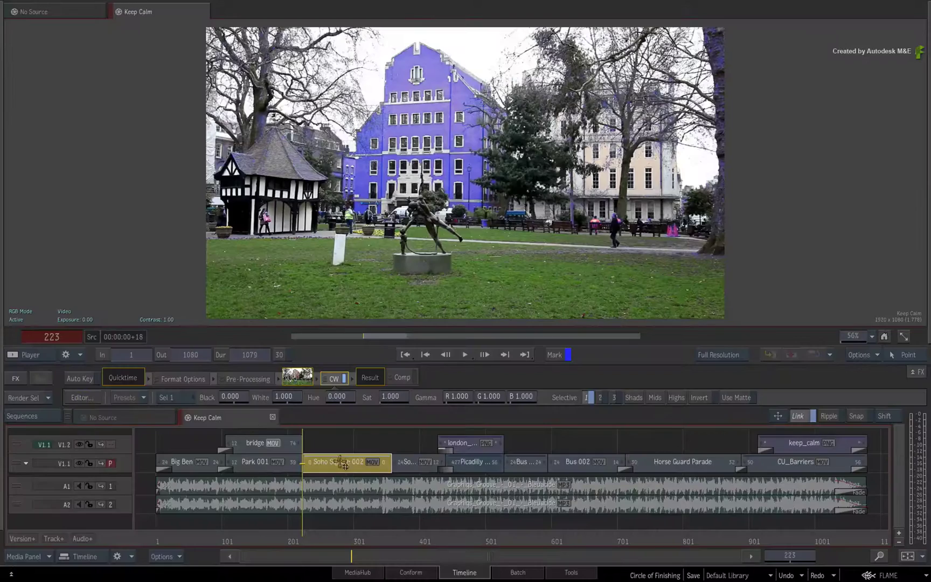
Add a GMask Tracer effect to the Soho Square 002 segment and select it in the effects pipeline
key("ctrl+Tab")
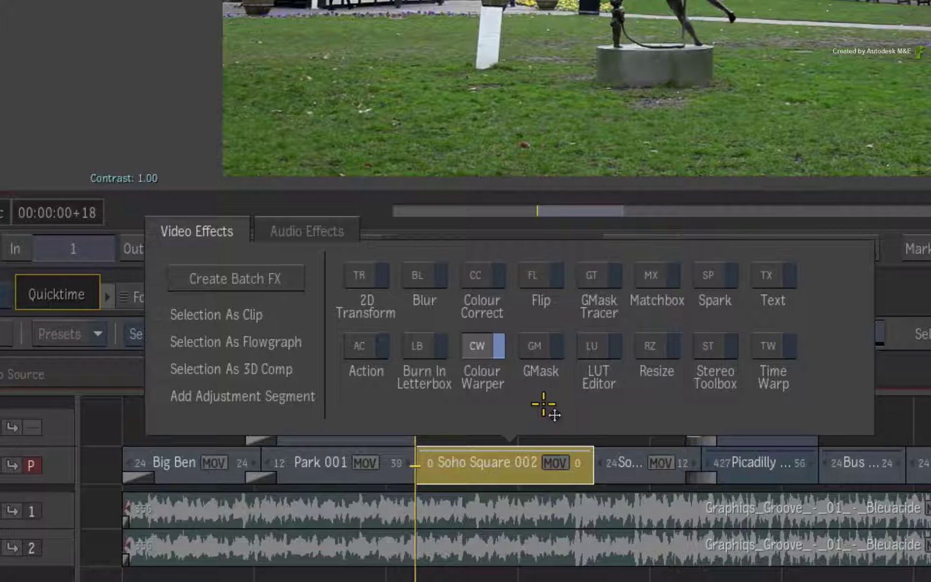
left_click(598, 276)
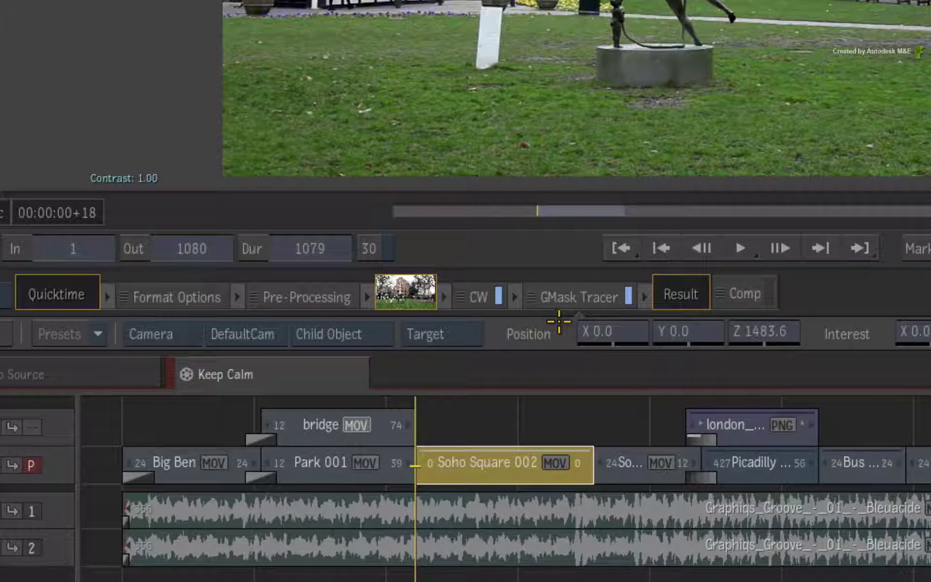
left_click(560, 298)
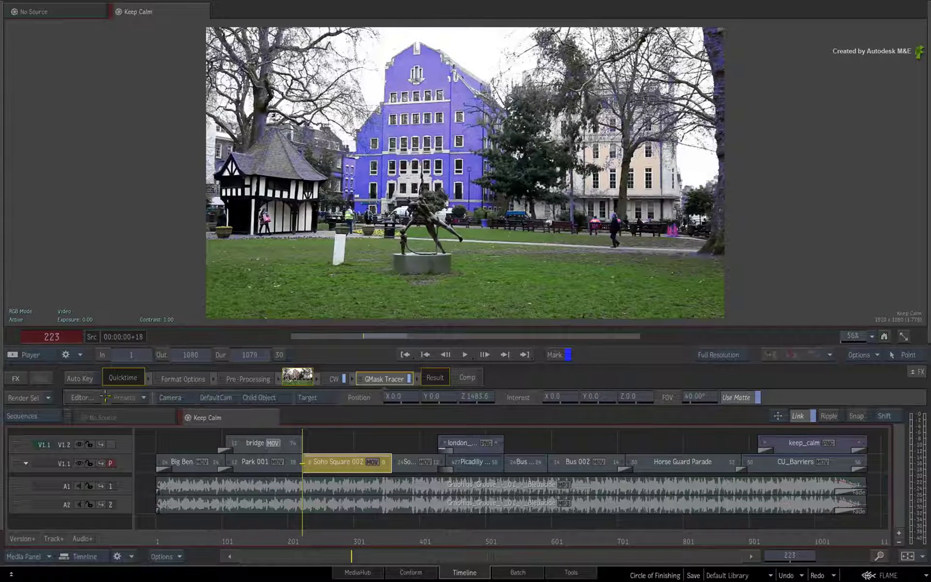
Load the Building_Gmask setup into the GMask Tracer editor, then leave the editor
left_click(86, 397)
left_click(81, 422)
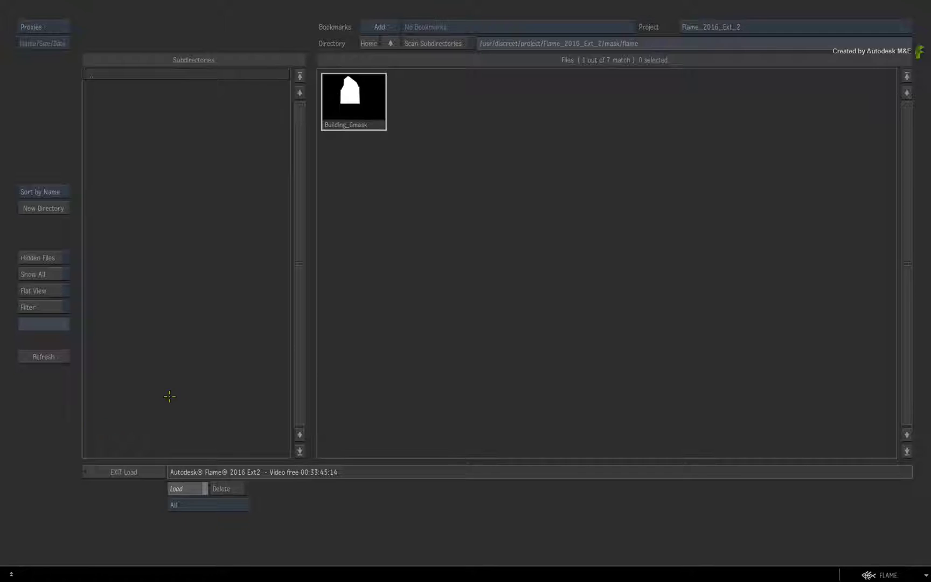
left_click(356, 113)
left_click(356, 113)
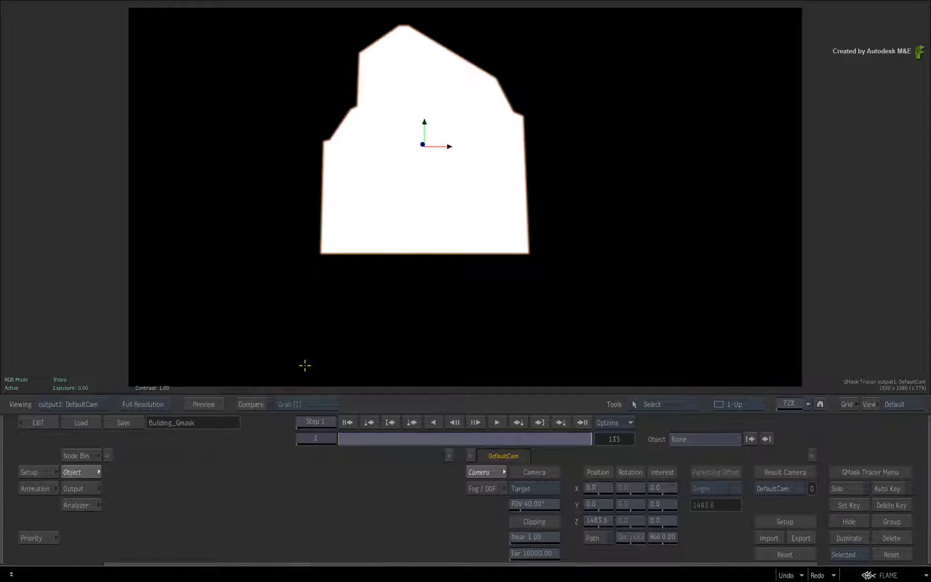
left_click(36, 423)
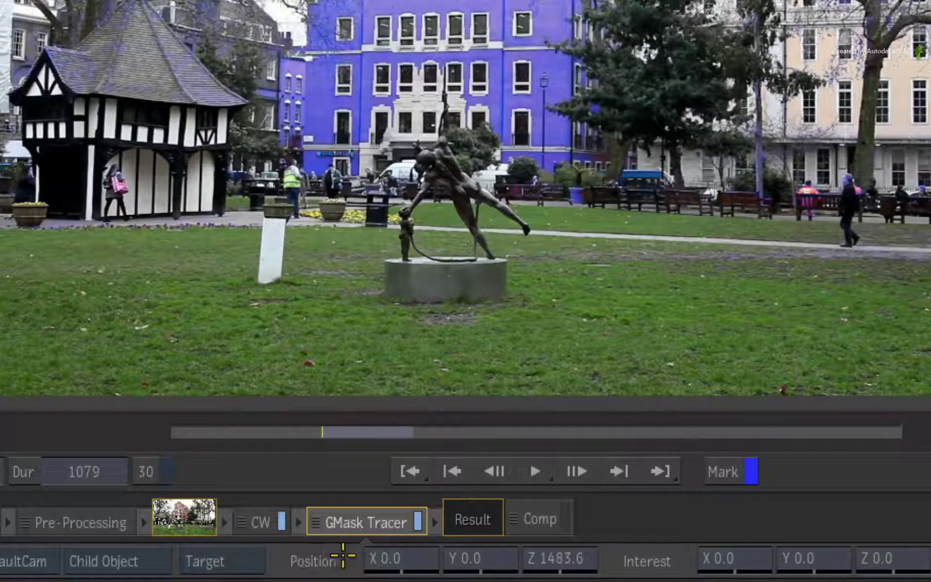
Reorder the pipeline so GMask Tracer comes before the Colour Warper, and check the Comp effect before switching it back off
left_click_drag(312, 519, 225, 522)
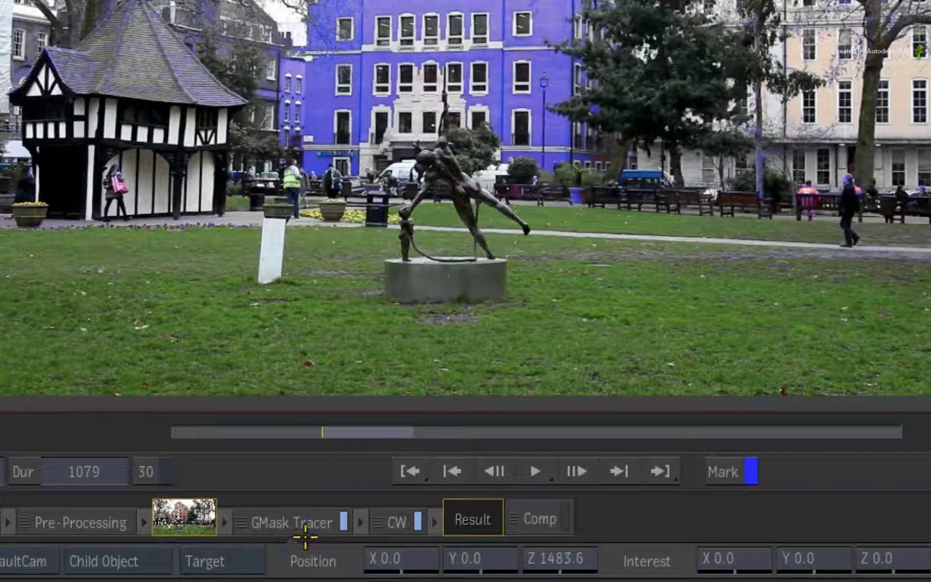
left_click(292, 524)
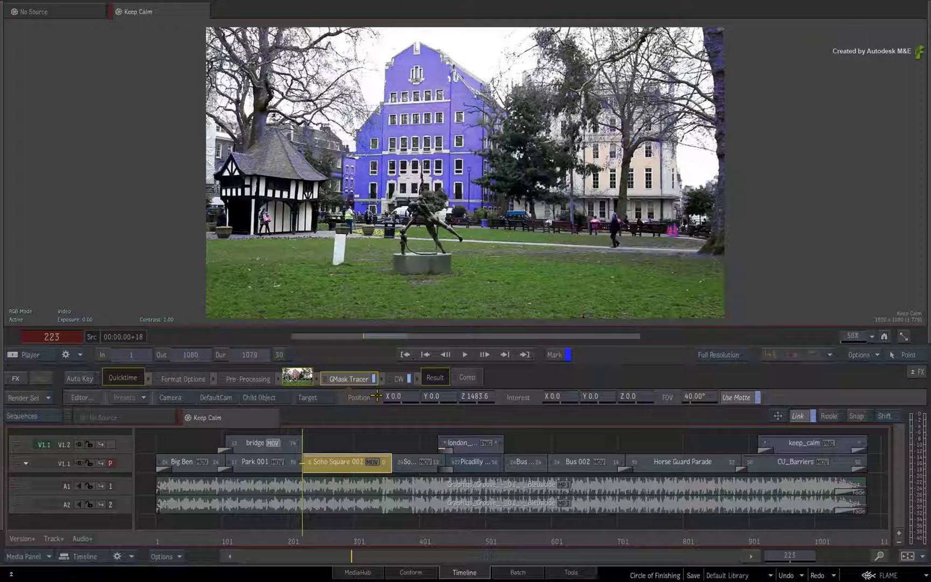
left_click(478, 377)
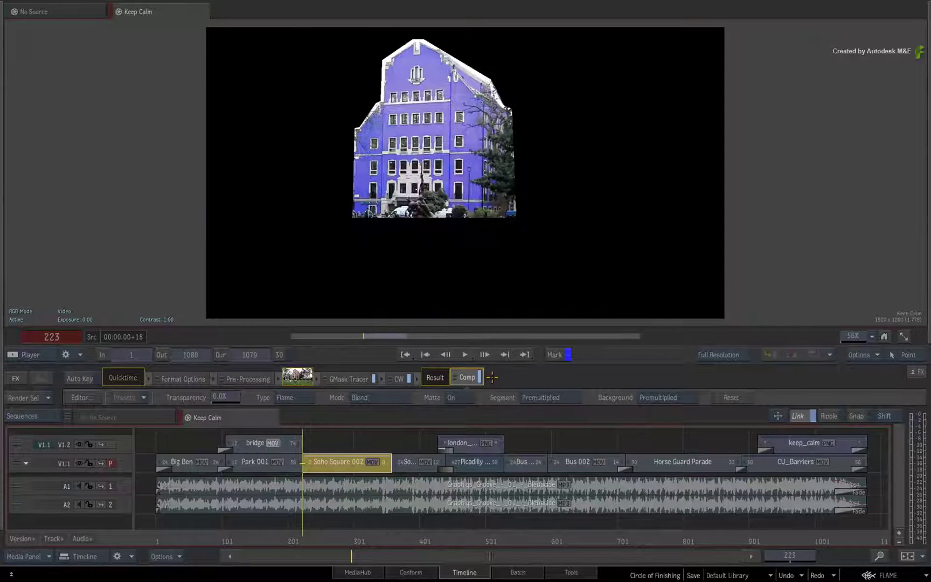
left_click(480, 378)
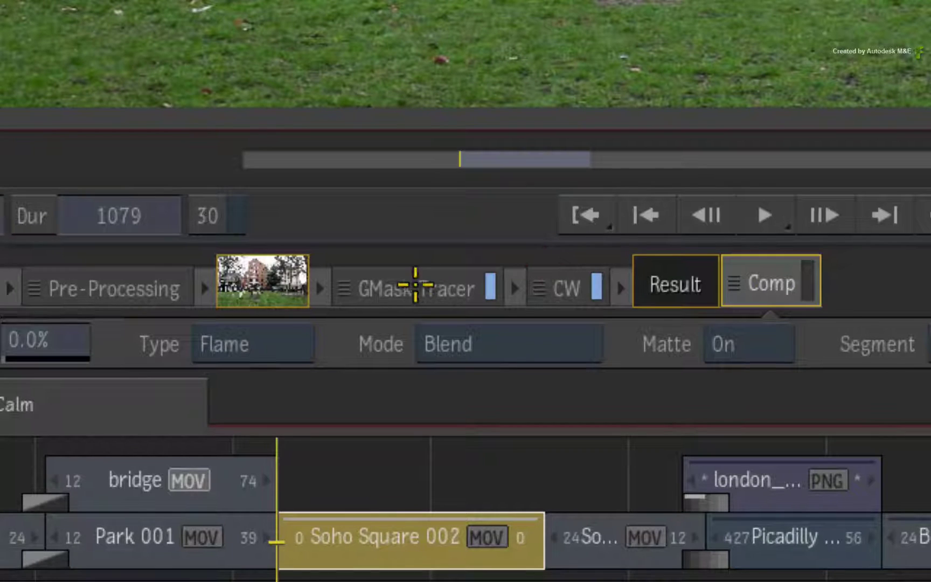
Enable Use Matte on the Colour Warper effect so selective 1 uses the GMask Tracer matte
left_click(415, 285)
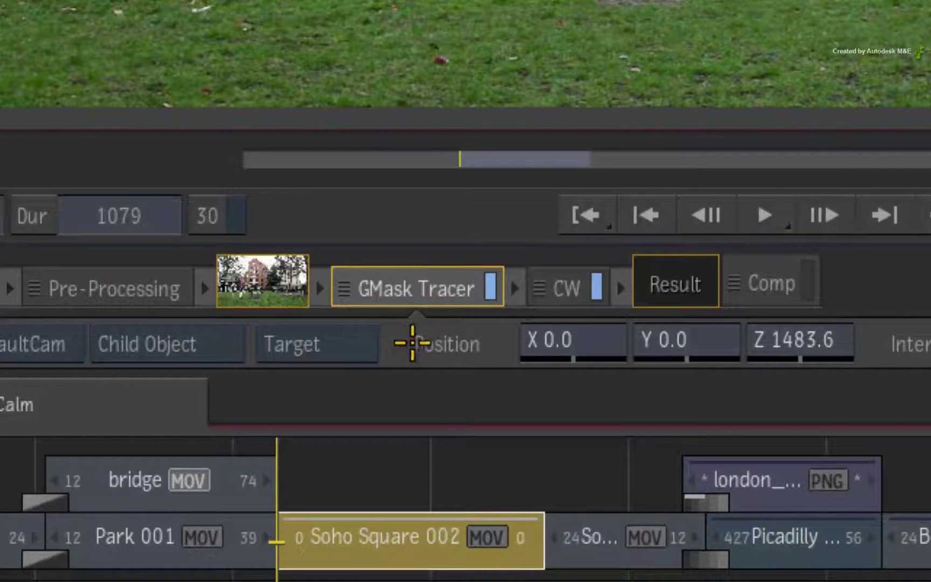
left_click(557, 285)
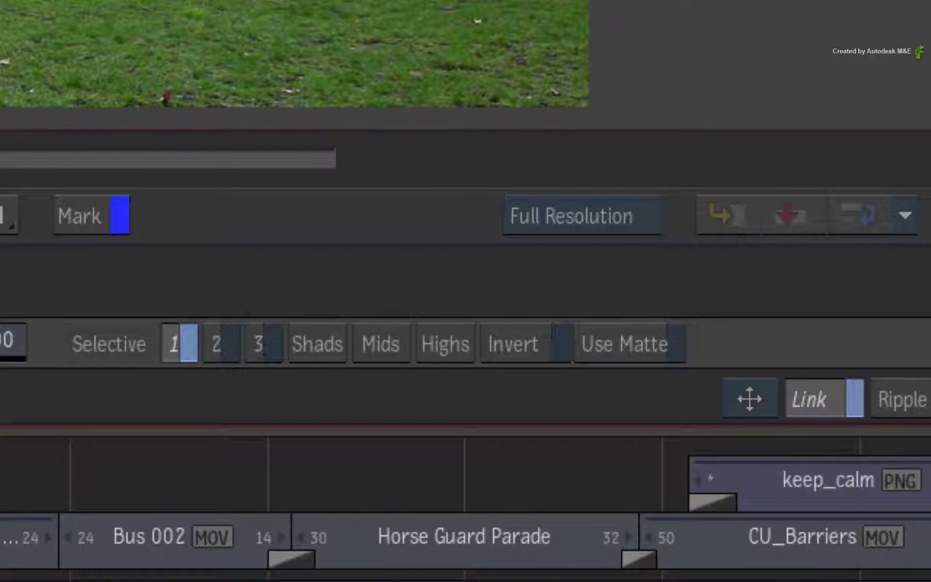
left_click(637, 333)
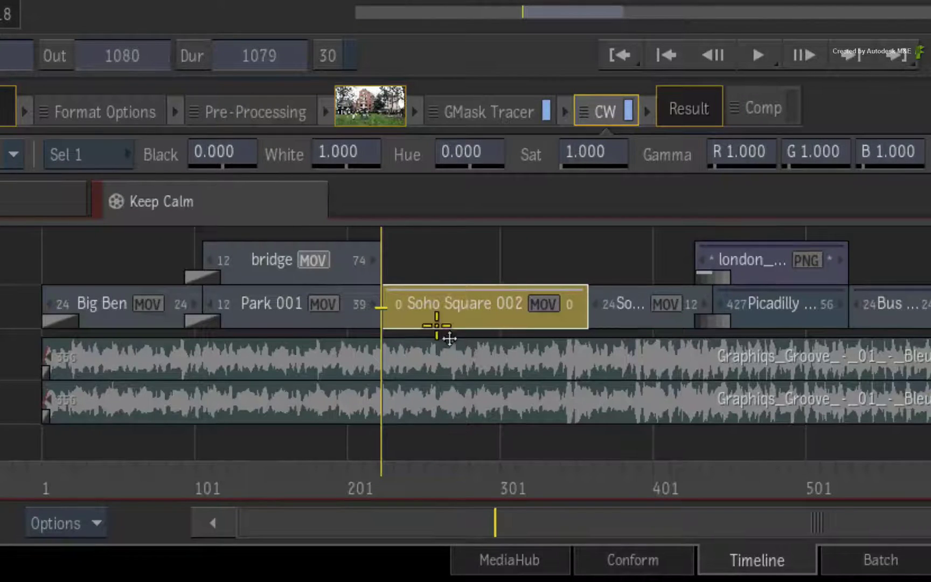
Create a Batch FX from the Soho Square 002 segment with Selection As Flowgraph enabled
left_click(449, 321)
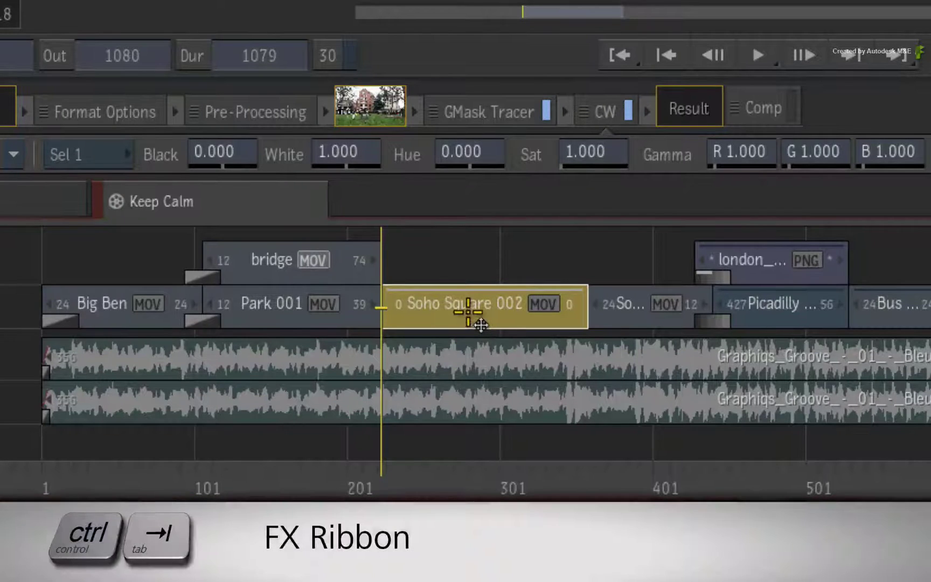
key("ctrl+Tab")
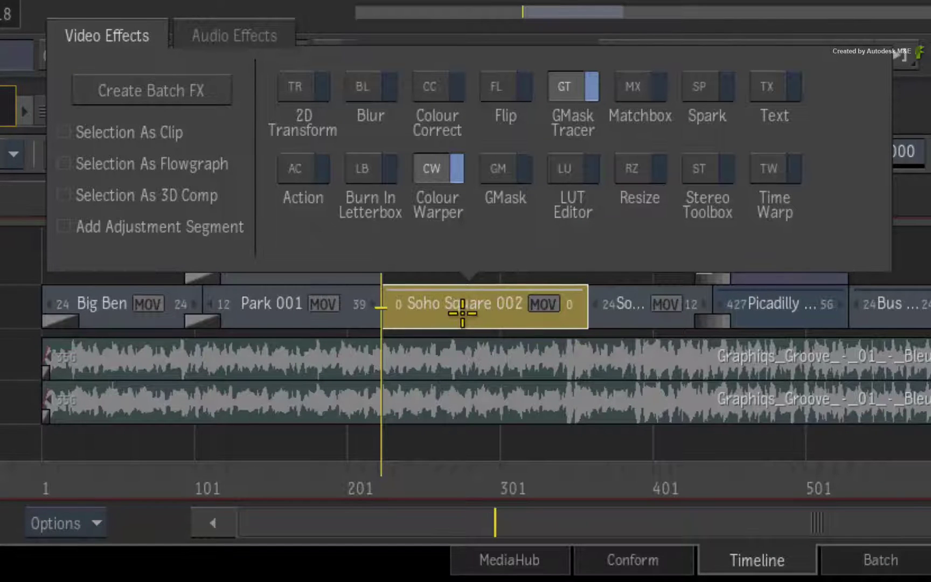
left_click(154, 166)
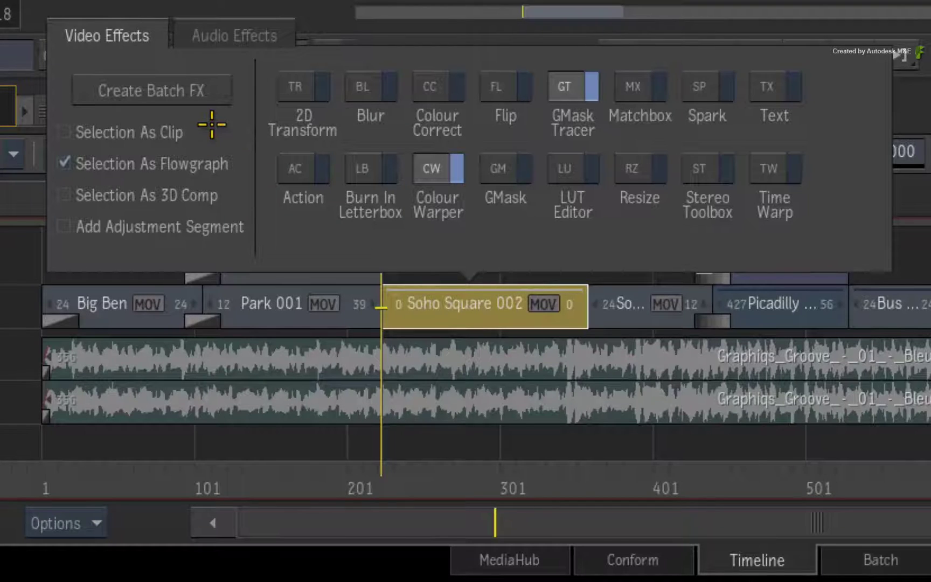
left_click(200, 88)
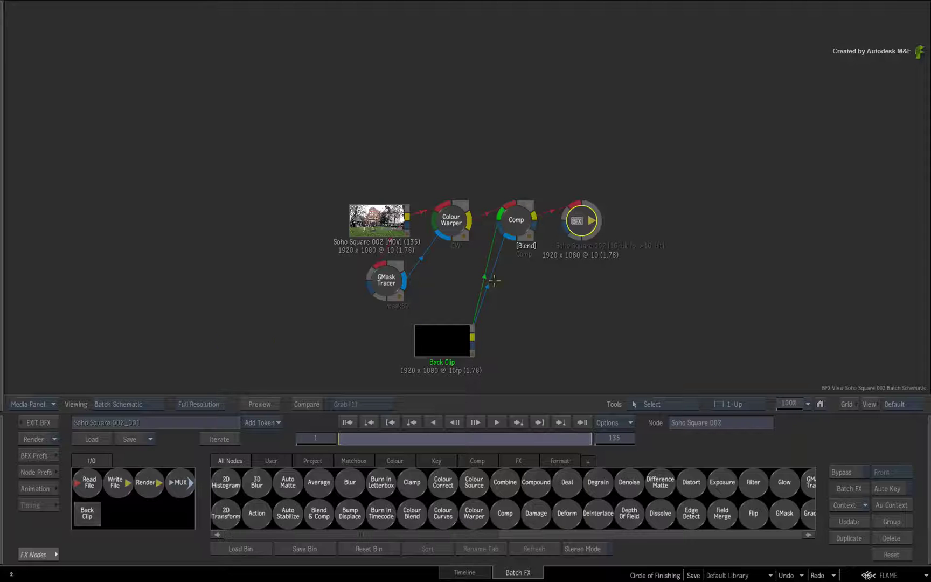
Remove the Comp and Back Clip nodes and move the source, GMask Tracer and Colour Warper nodes away from the BFX output
left_click_drag(450, 340, 476, 302)
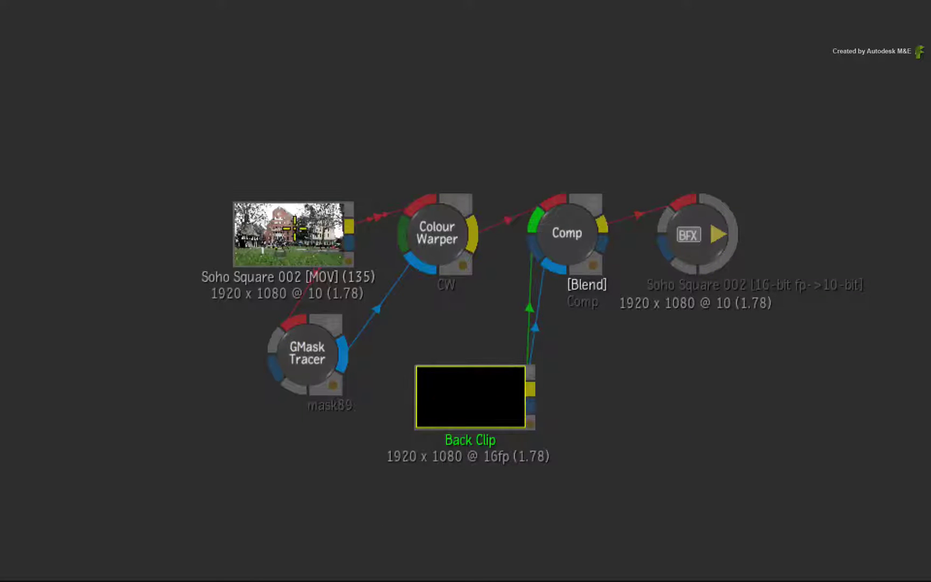
left_click_drag(380, 218, 328, 210)
mouse_move(191, 212)
left_mouse_down()
mouse_move(170, 210)
mouse_move(175, 219)
left_mouse_up()
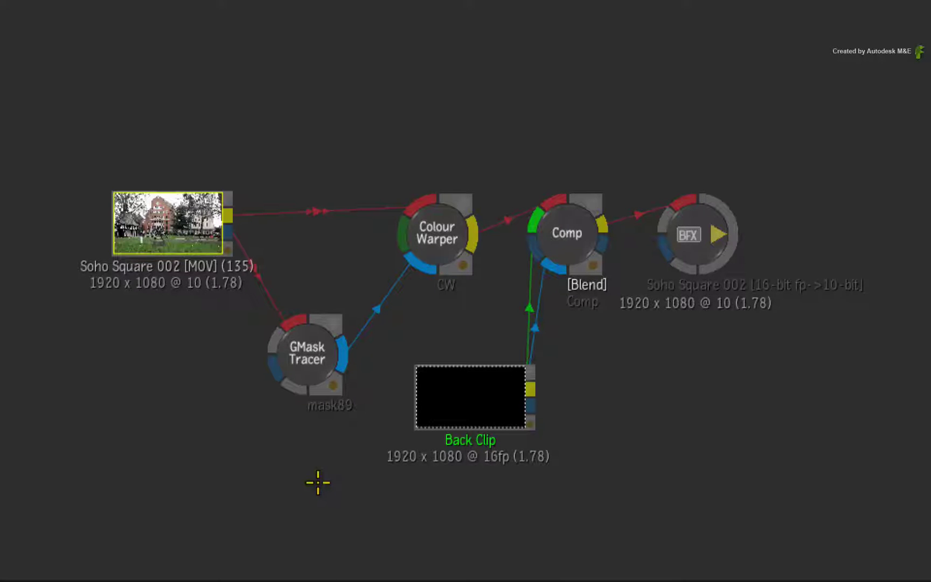
left_click_drag(500, 156, 511, 243)
left_click_drag(648, 185, 613, 242)
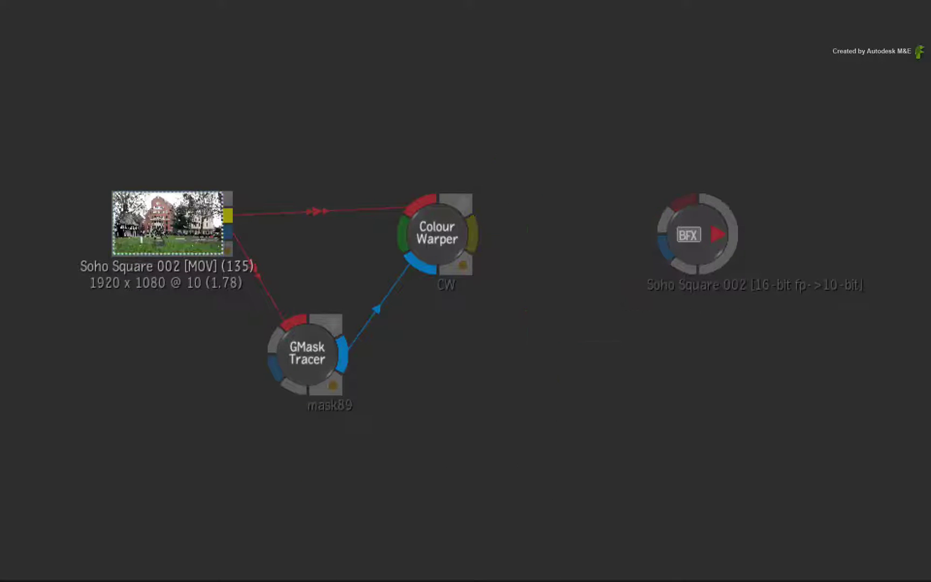
left_click_drag(433, 229, 57, 183)
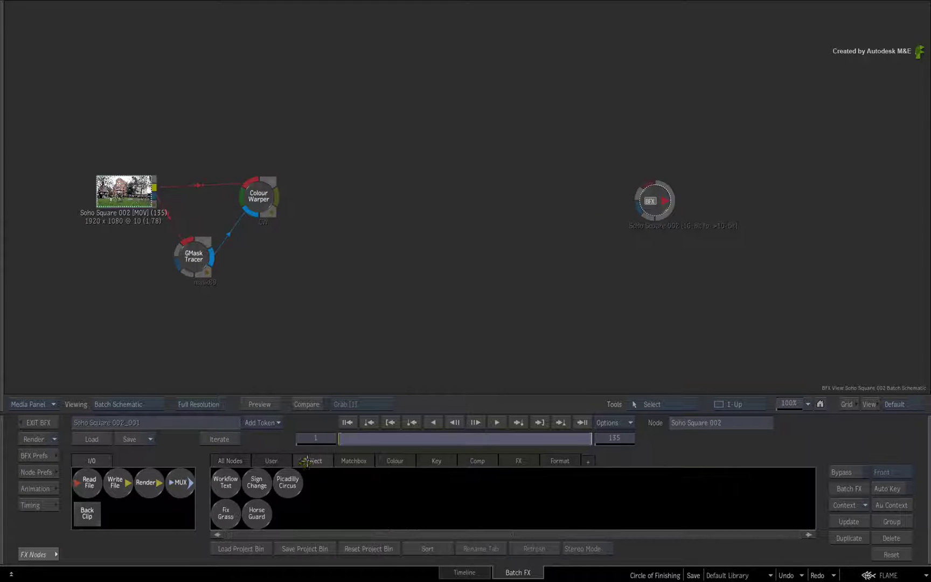
Add the Fix Grass setup from the project bin and connect it between the Colour Warper and the BFX output
mouse_move(225, 515)
left_mouse_down()
mouse_move(406, 264)
mouse_move(425, 204)
left_mouse_up()
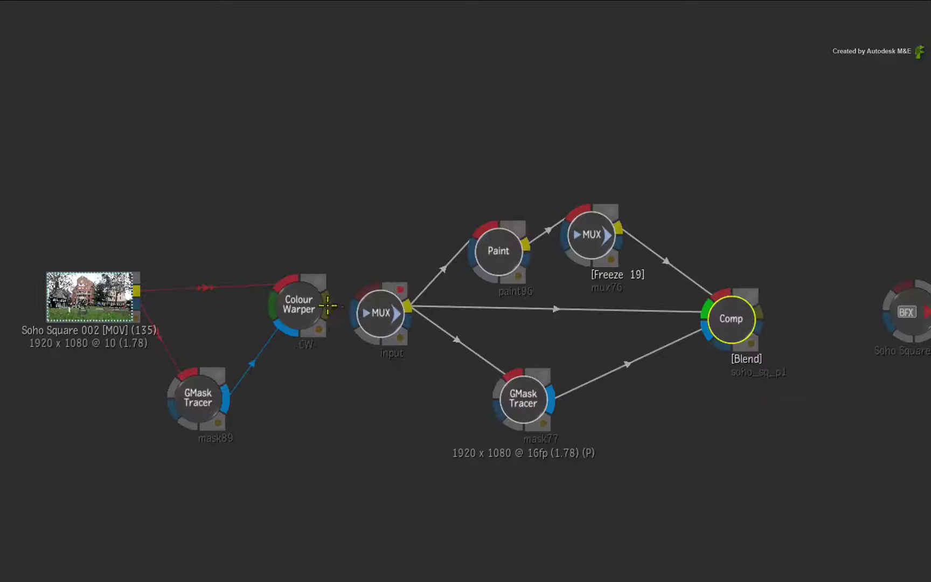
left_click_drag(327, 306, 361, 294)
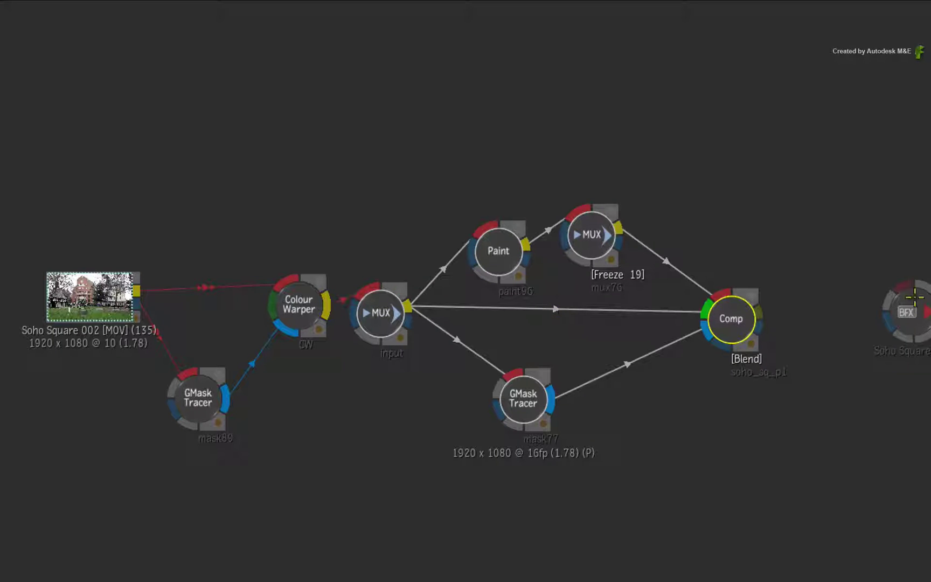
left_click_drag(915, 297, 861, 315)
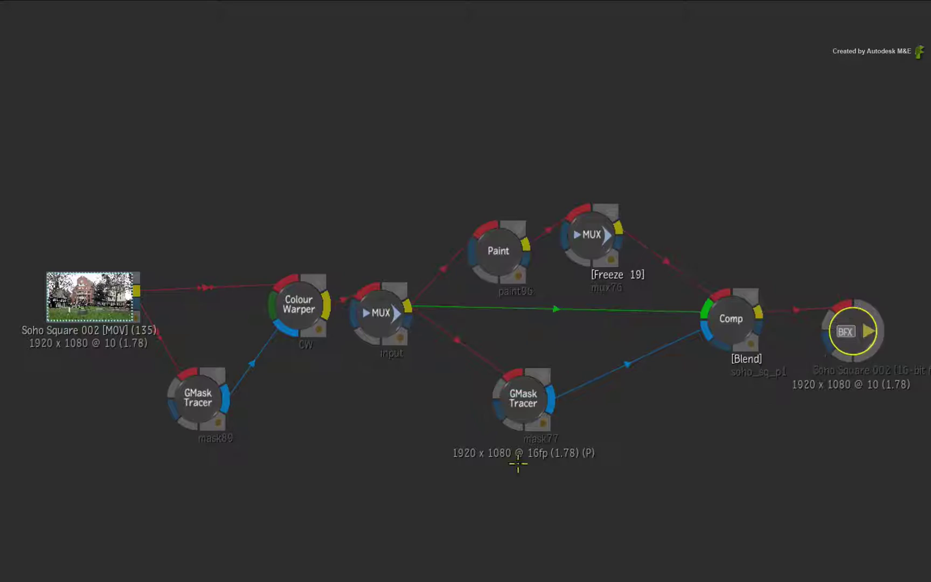
Compare the Paint node's front and result views, then play and scrub the Comp node's result
double_click(498, 251)
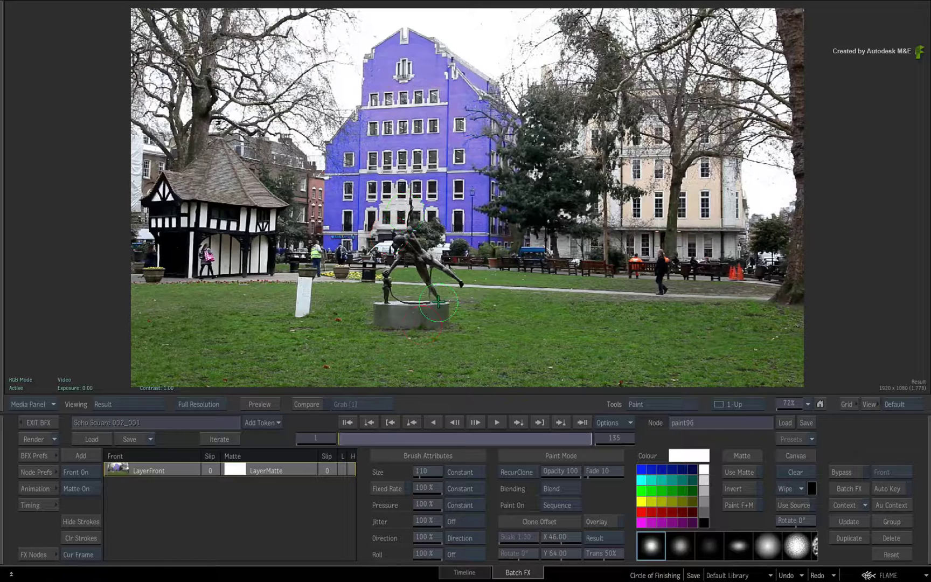
key("F1")
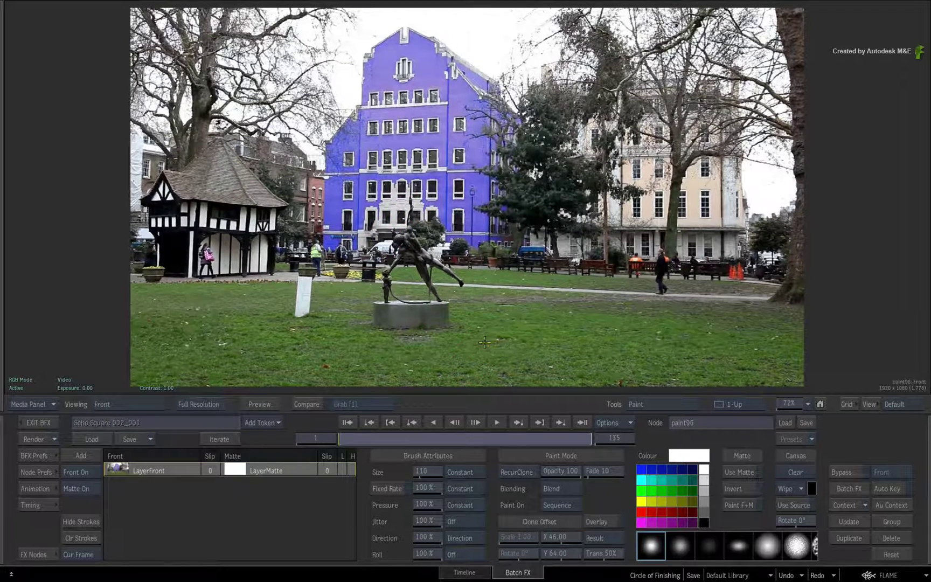
key("F4")
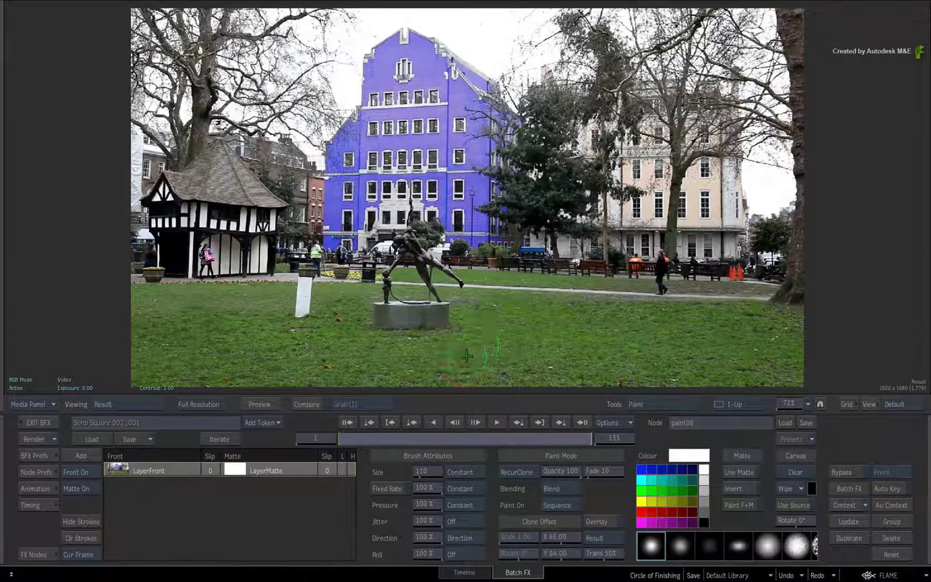
mouse_move(1, 489)
left_click(545, 204)
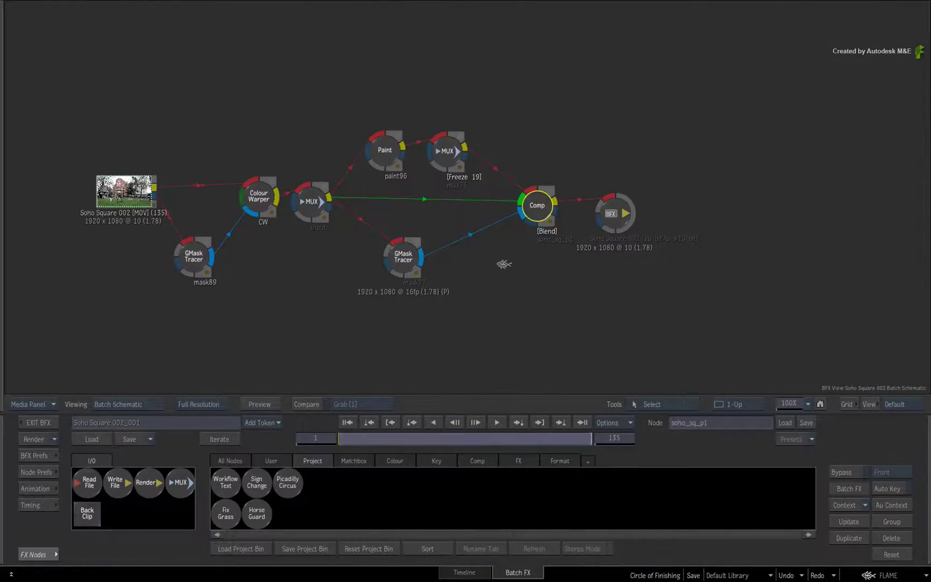
key("grave")
key("space")
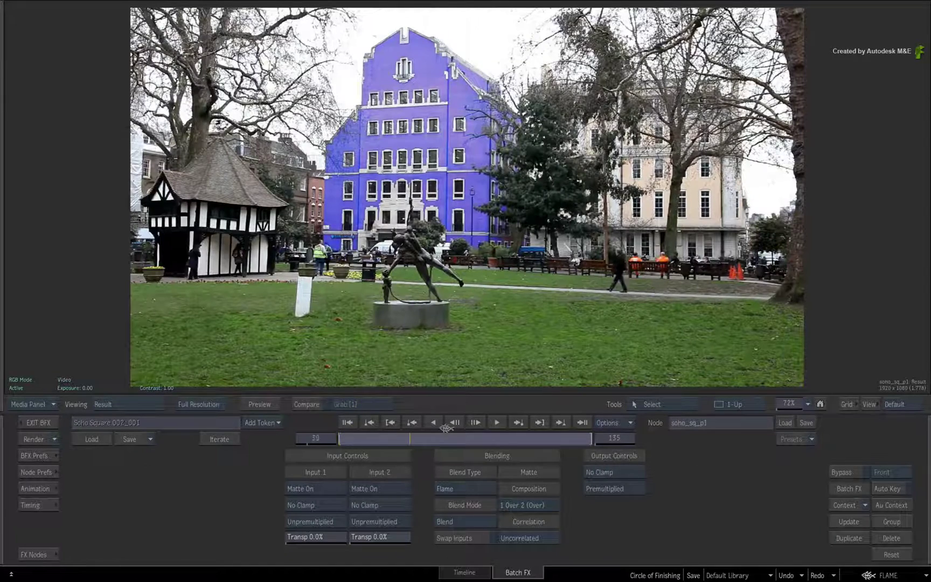
left_click_drag(338, 439, 281, 439)
key("grave")
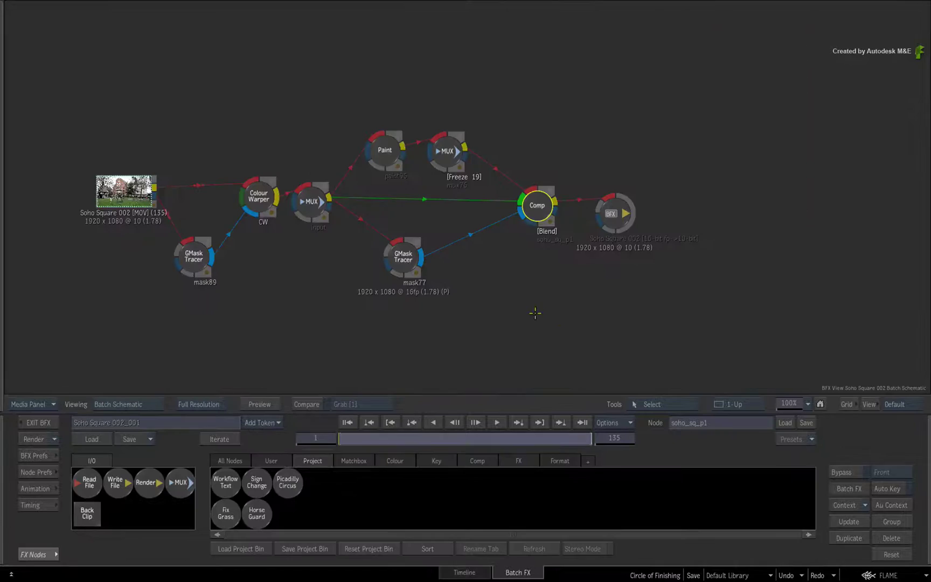
Create a BFX from the Comp node at the end of the Fix Grass setup, with the All Nodes bin displayed
left_click(238, 458)
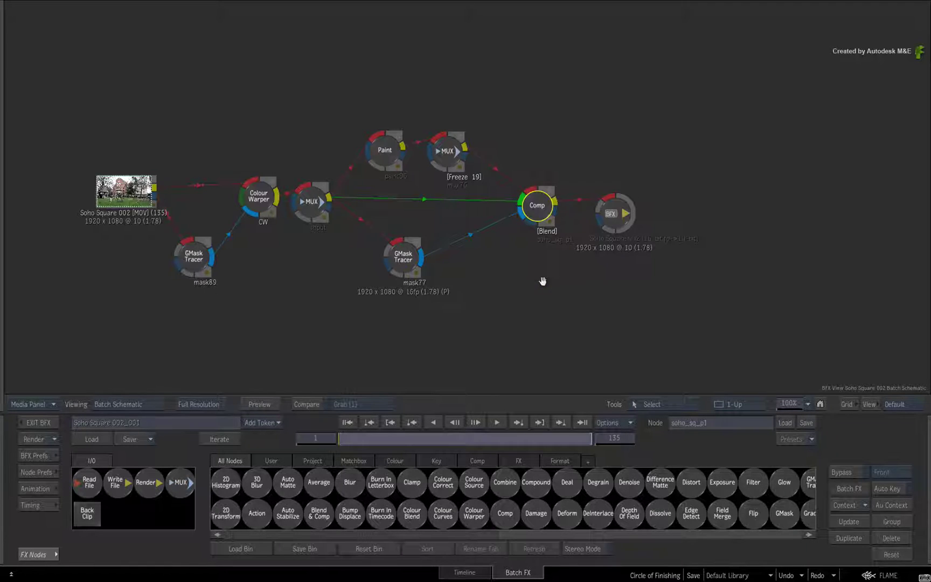
left_click_drag(543, 279, 641, 277)
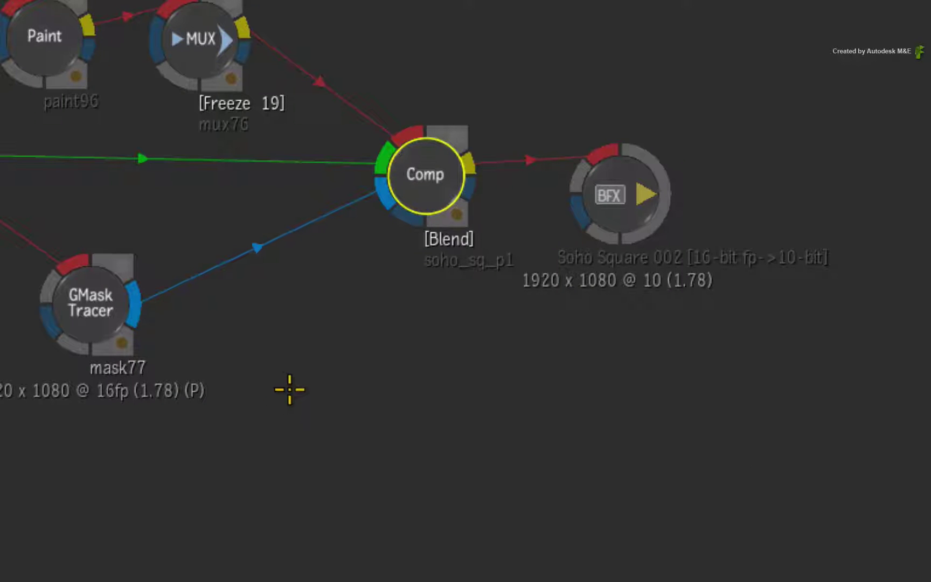
left_click(423, 199, "super")
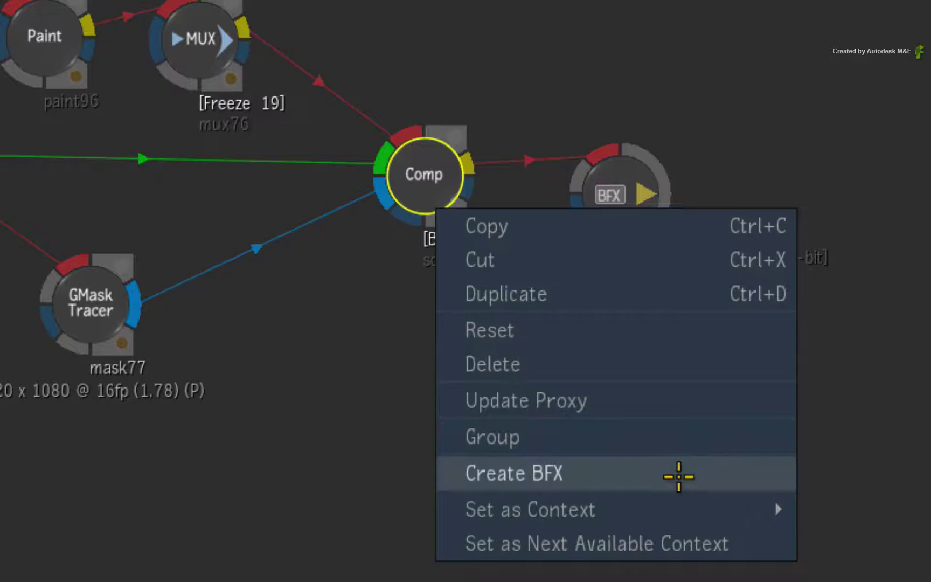
left_click(679, 476)
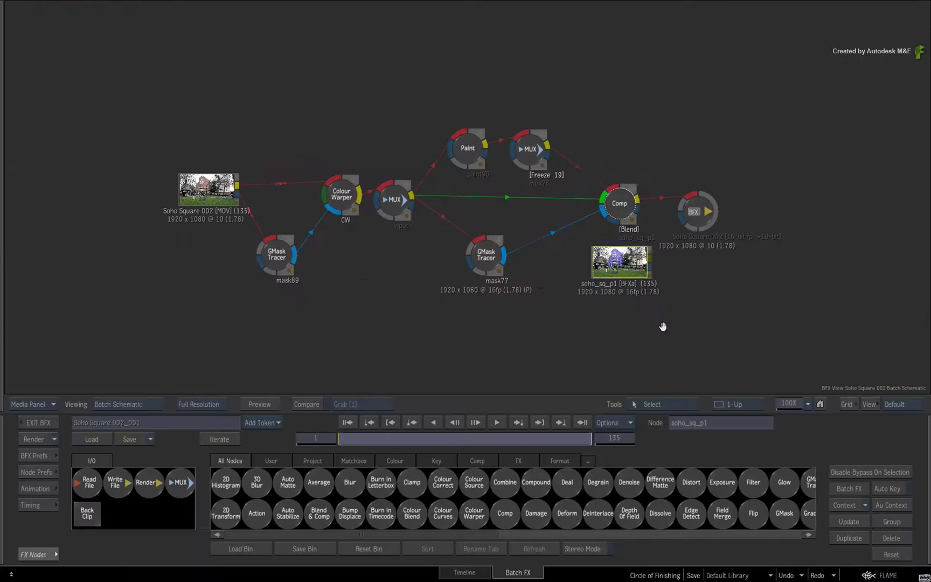
left_click_drag(663, 326, 586, 323)
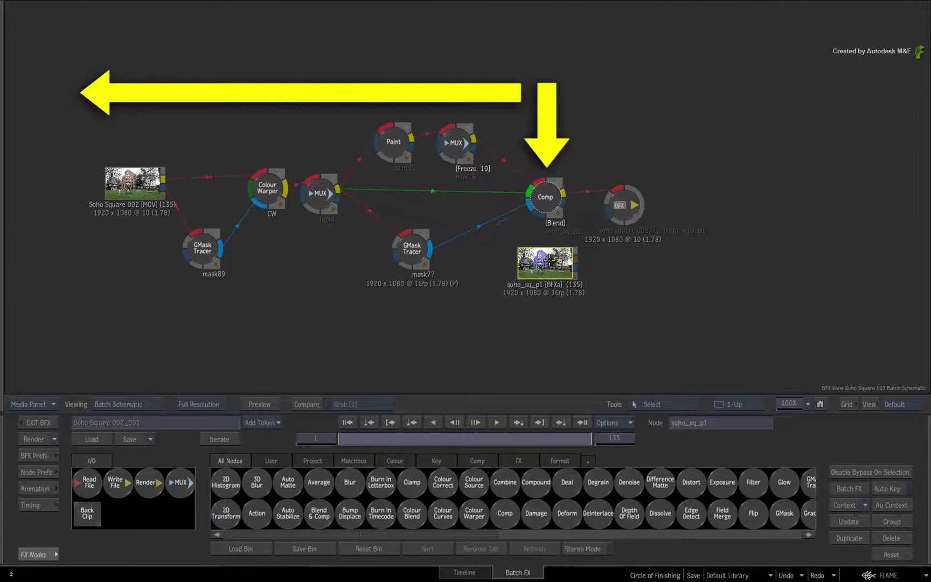
Move the new BFX clip further below the Comp node and rename it as wip
left_click_drag(546, 263, 548, 292)
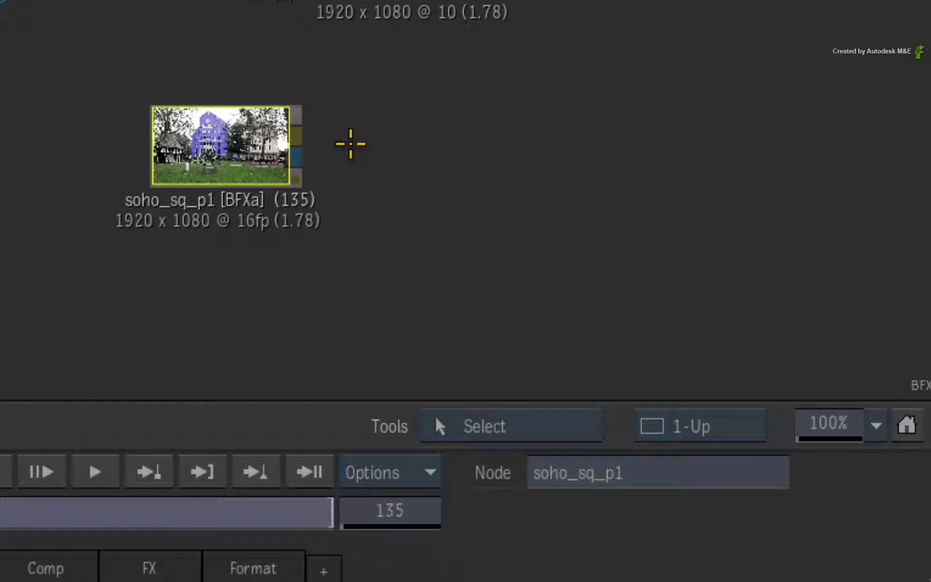
left_click_drag(218, 162, 222, 160)
left_click(672, 467)
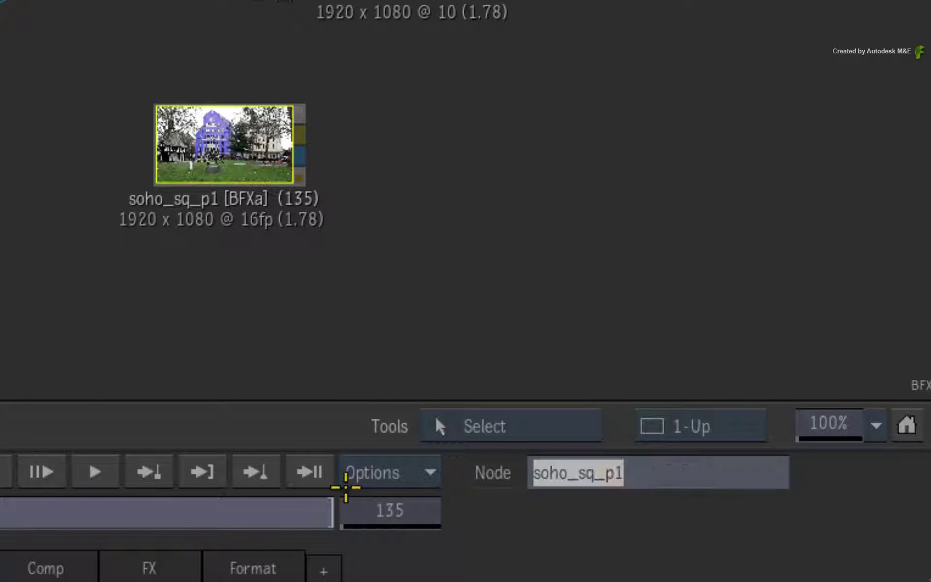
type("wip")
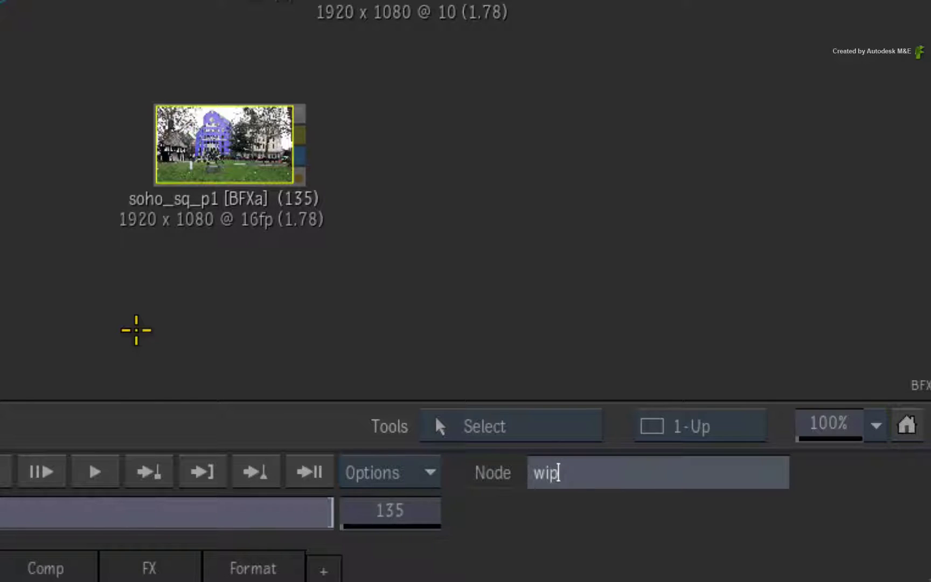
key("Return")
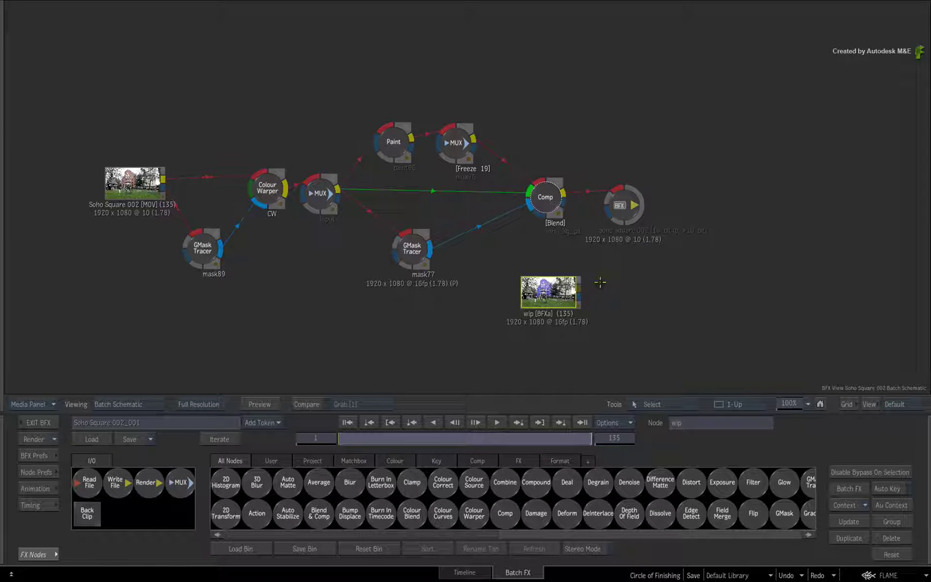
Examine the wip BFX clip beside the Comp node, including its Explode FX and Convert to 3D Comp options and its Render command
left_click_drag(545, 197, 545, 195)
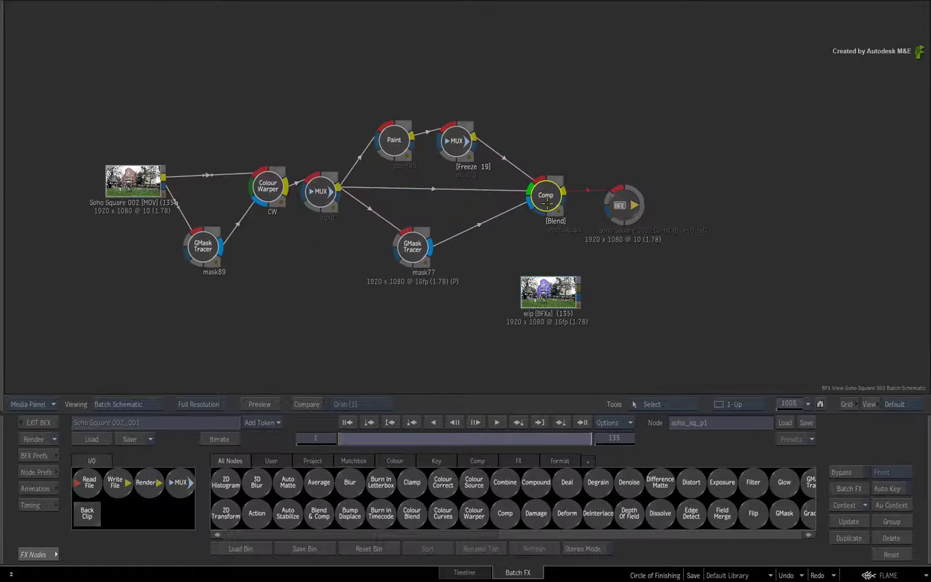
left_click_drag(560, 286, 559, 289)
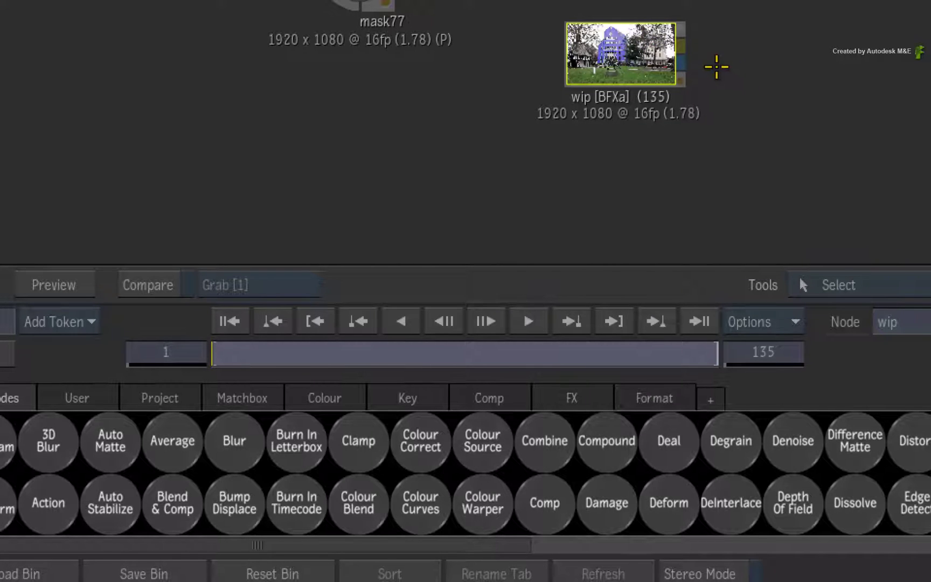
left_click_drag(630, 46, 632, 47)
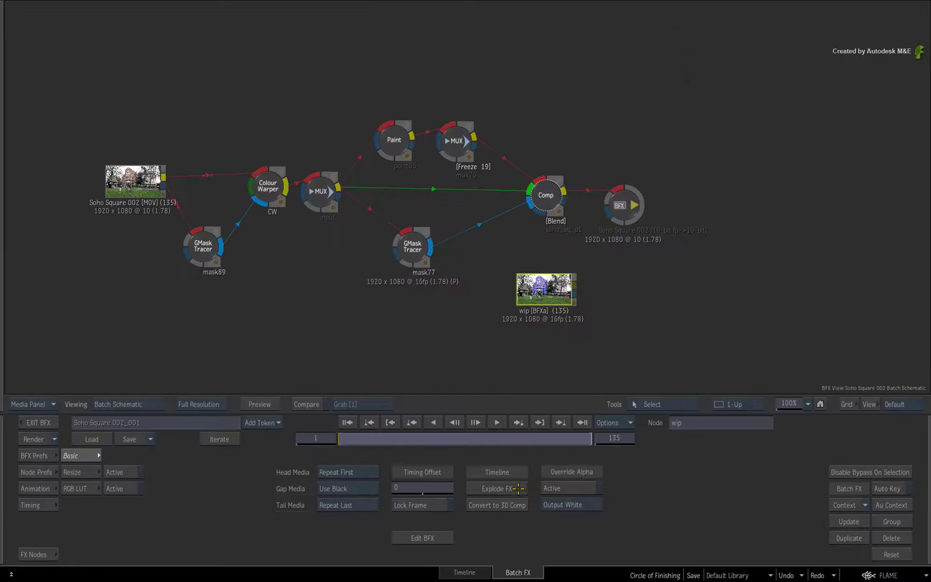
left_click(518, 488)
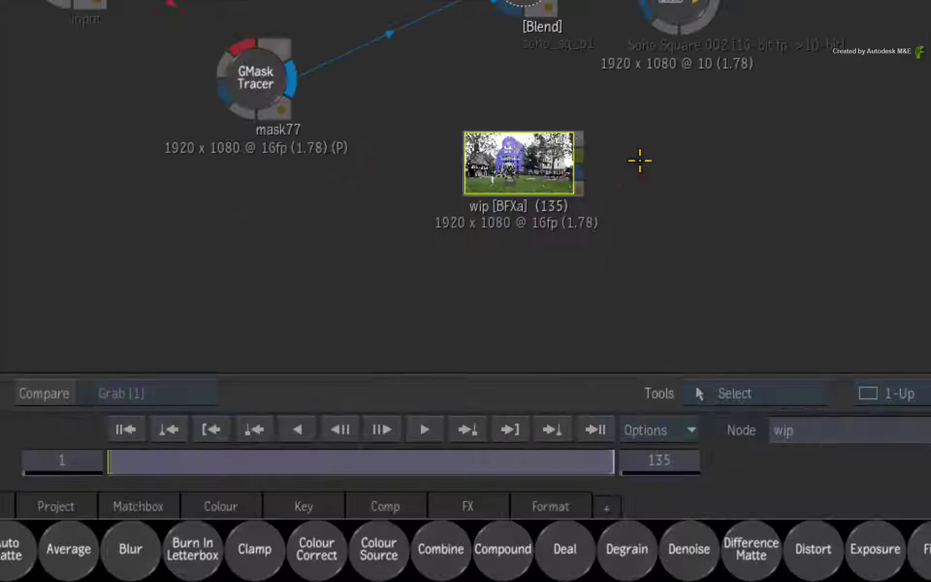
left_click(556, 160, "super")
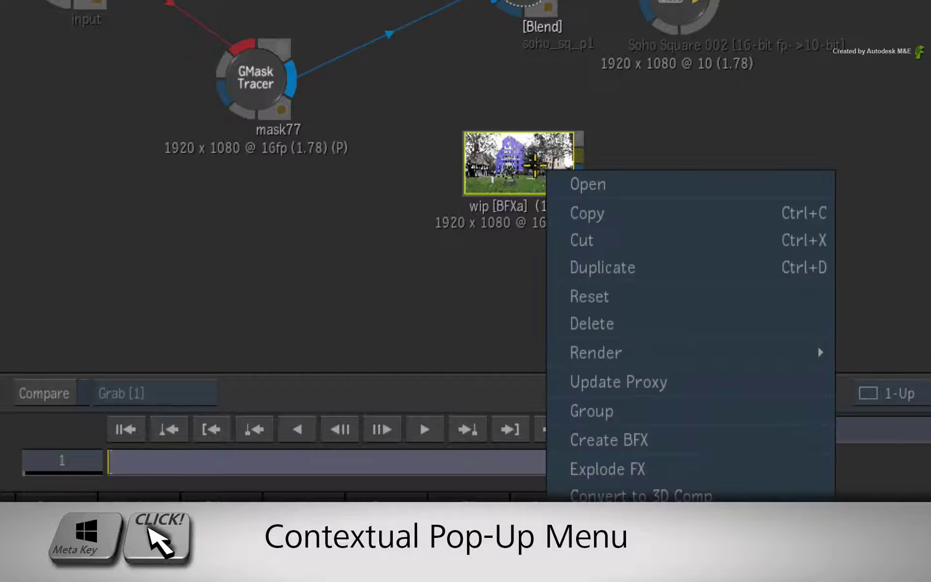
mouse_move(788, 347)
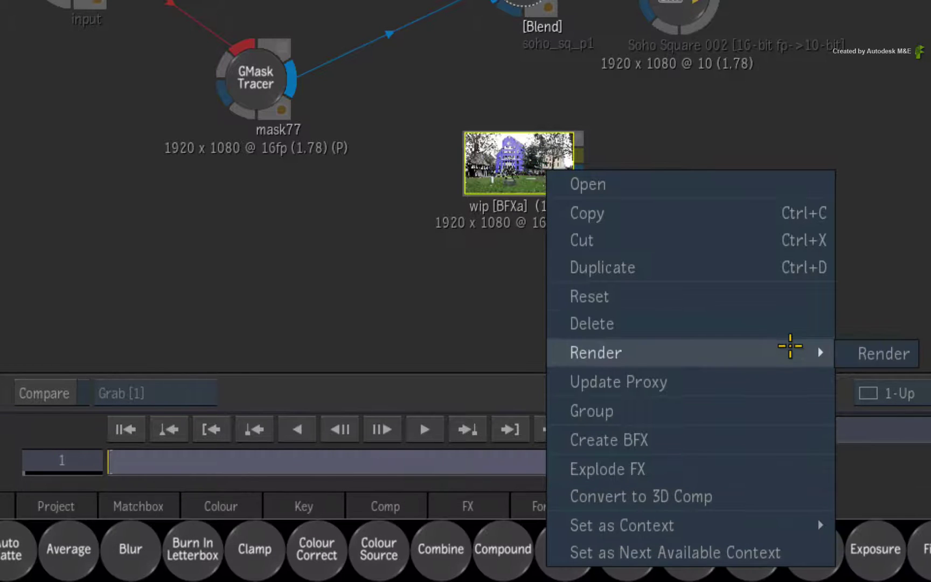
left_click(876, 349)
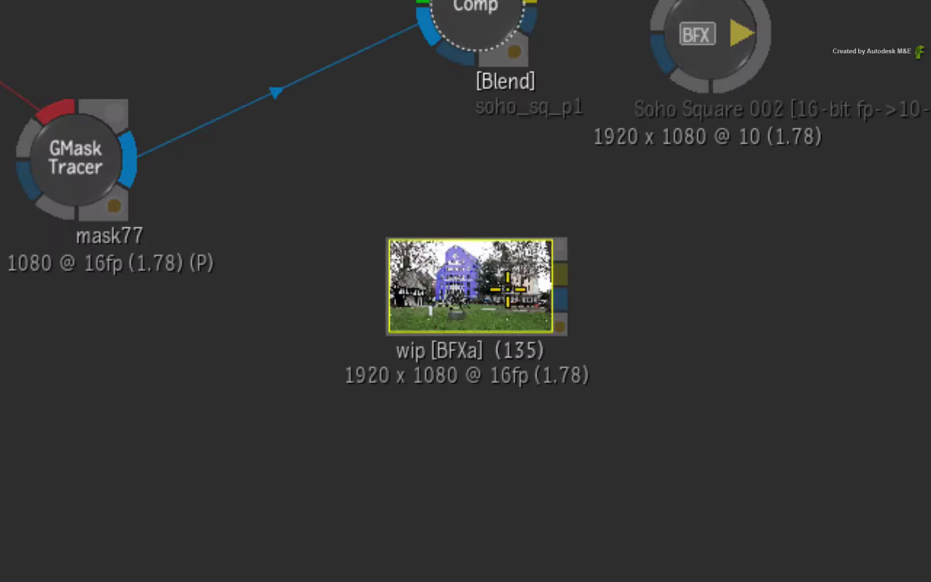
left_click_drag(549, 284, 551, 283)
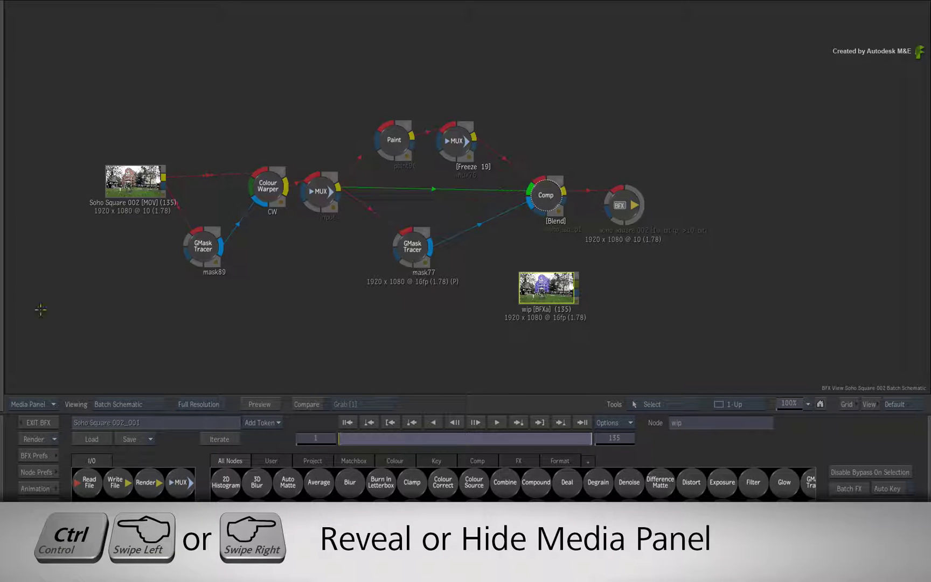
Copy the wip clip from the BFX schematic reel into Schematic Reel 1 of Batch_001
mouse_move(1, 310)
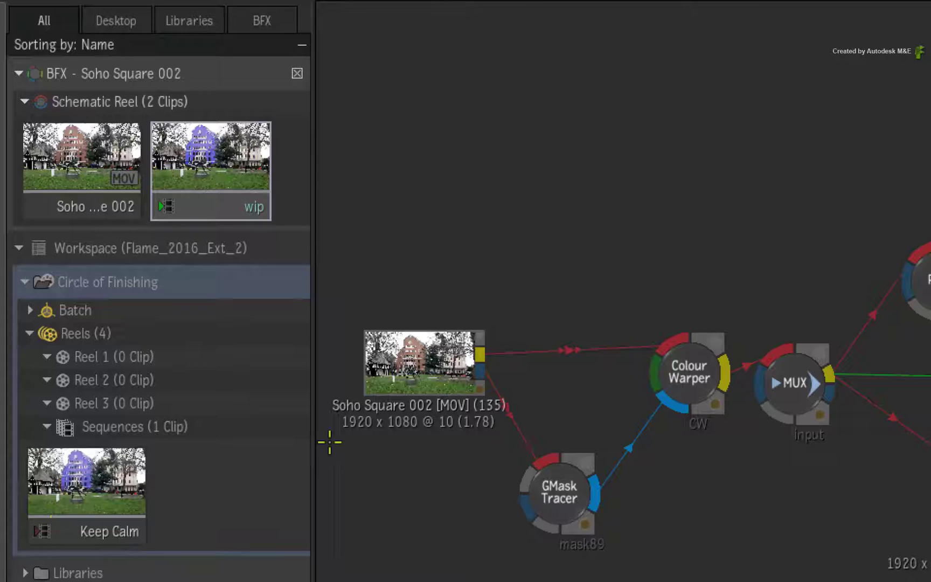
left_click(222, 162)
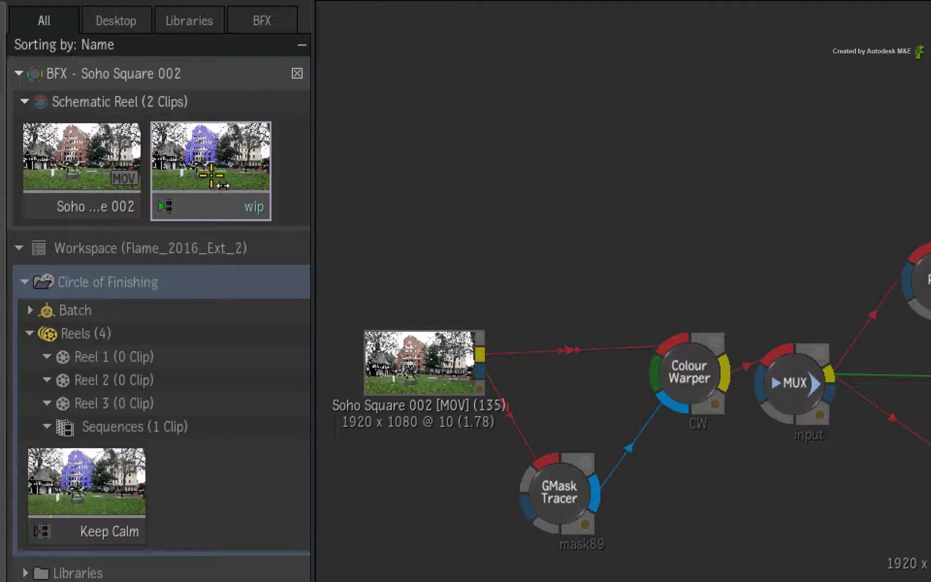
left_click_drag(212, 176, 148, 368)
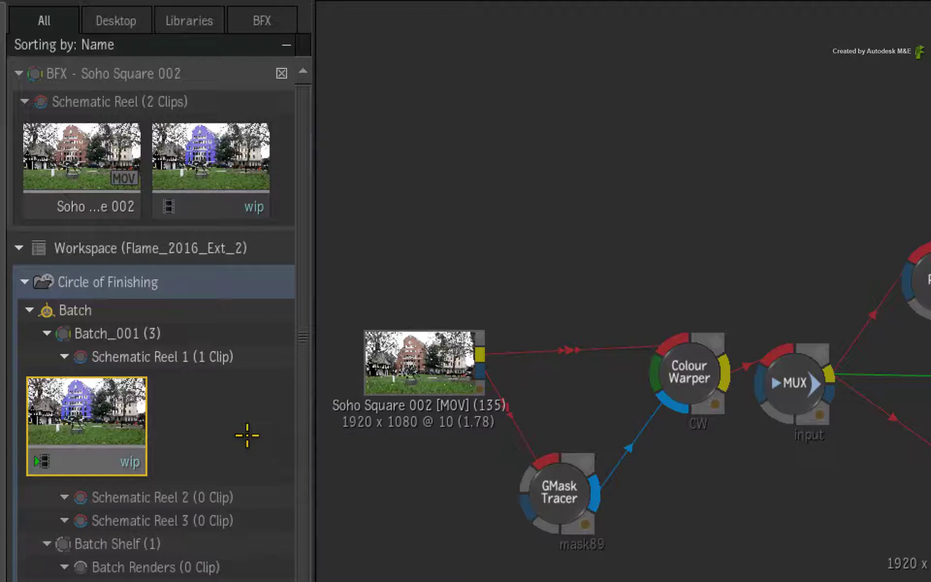
left_click_drag(423, 360, 185, 420)
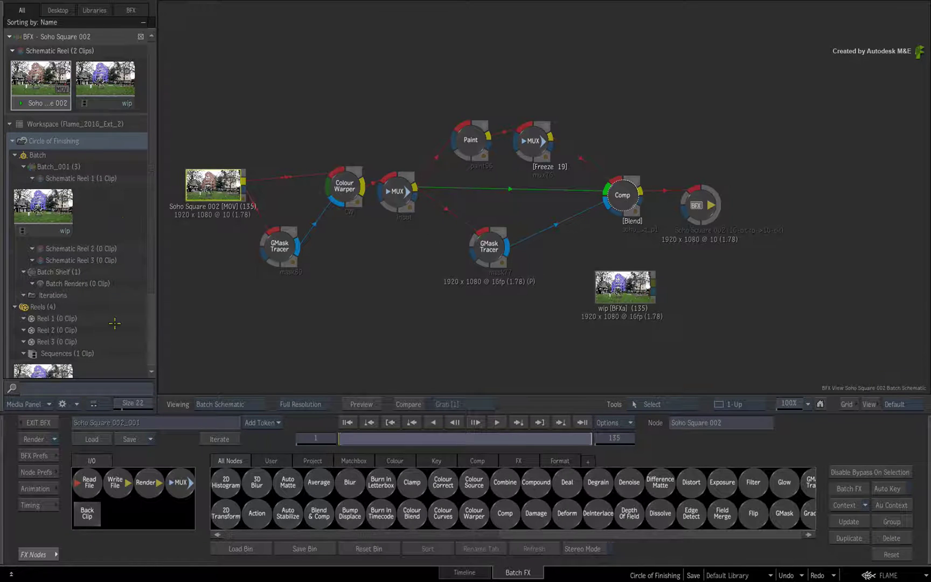
Exit the BFX to the Batch schematic and match the batch duration to the wip clip's 135 frames
left_click(48, 423)
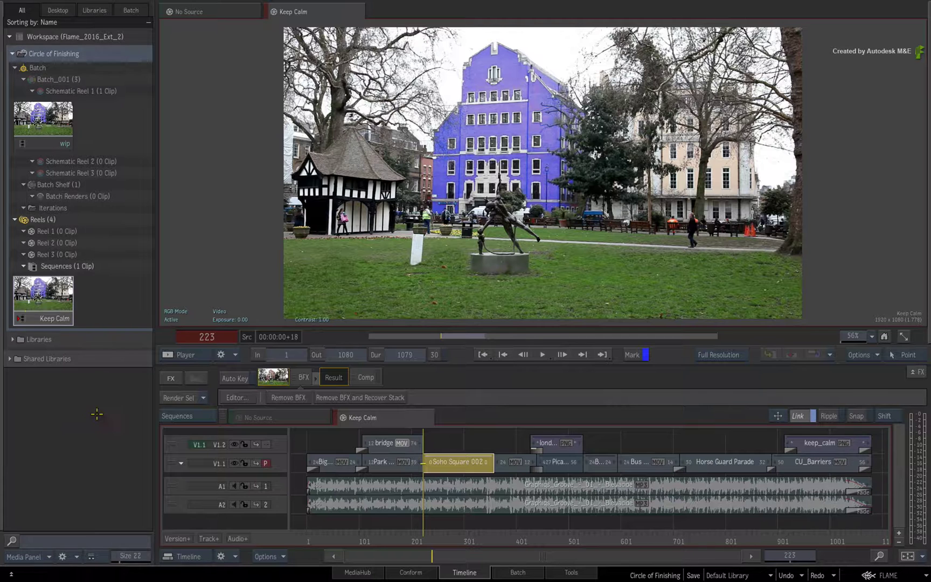
key("Escape")
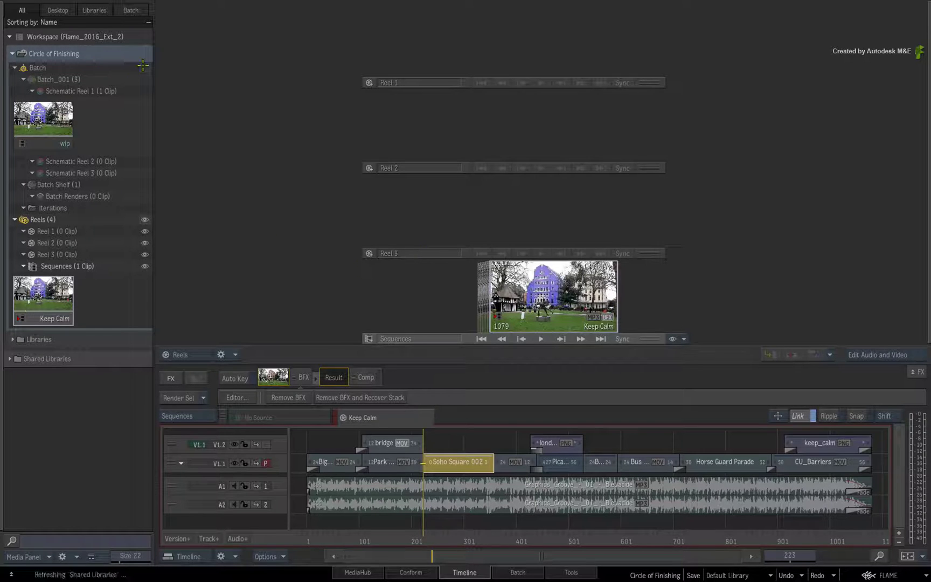
left_click(523, 572)
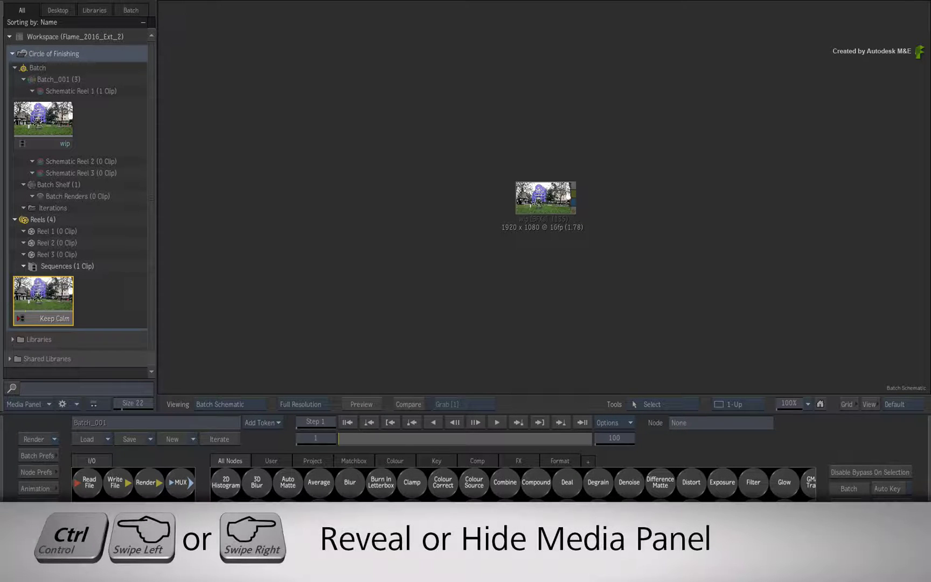
mouse_move(1, 258)
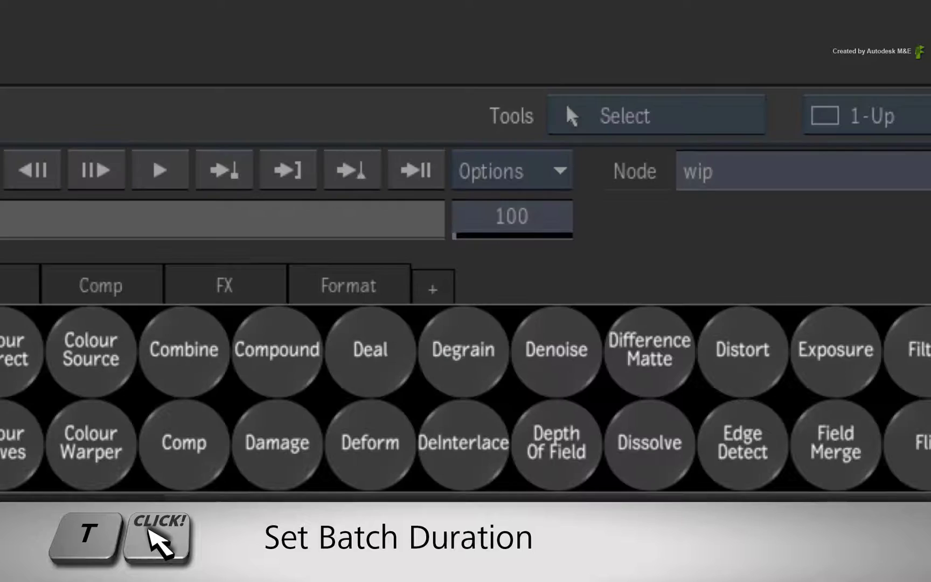
key("t")
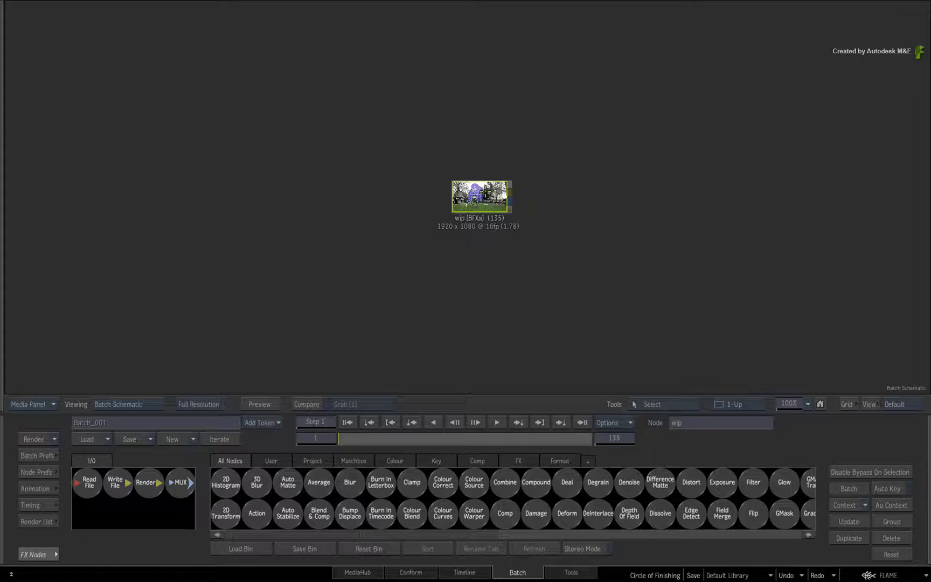
Explode the wip clip's FX into its individual nodes in the Batch schematic
left_click_drag(485, 191, 496, 188)
right_click(499, 193)
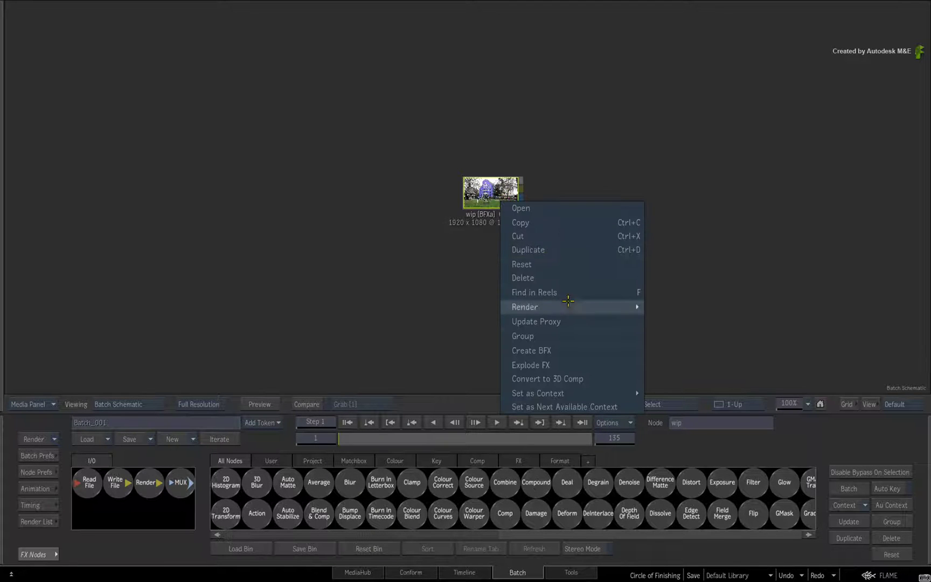
left_click(582, 365)
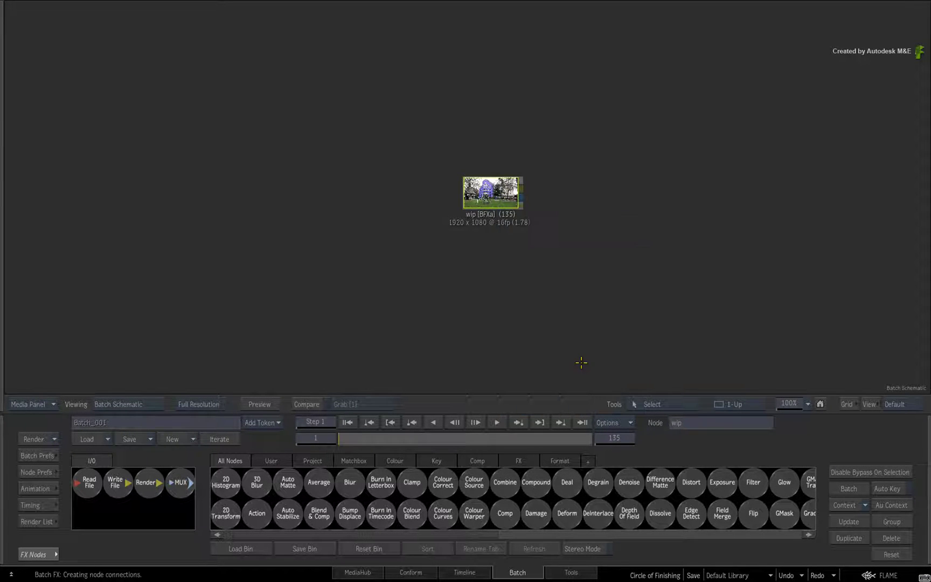
left_click_drag(517, 222, 483, 302)
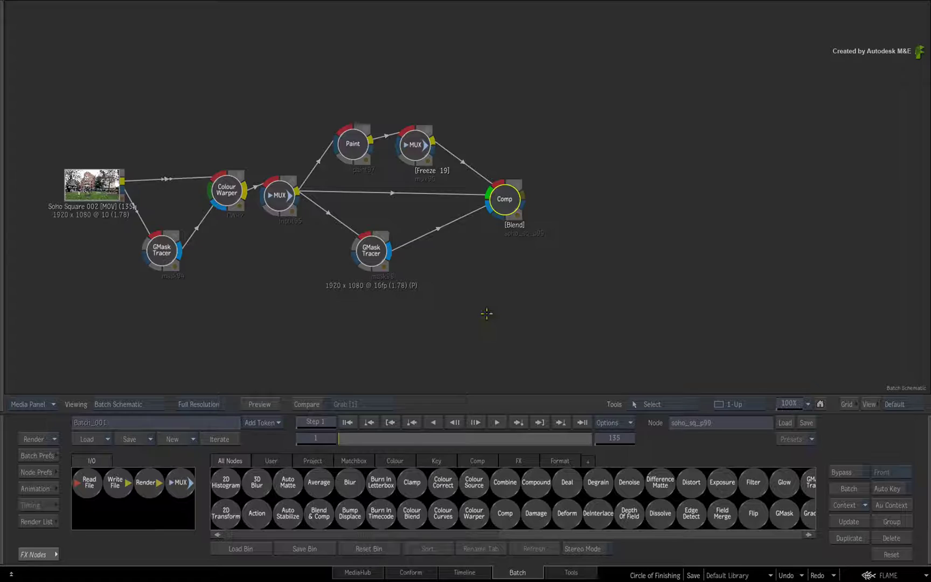
Add the Workflow Text setup from the project bin and connect the Comp node's result to its MUX input
left_click(319, 460)
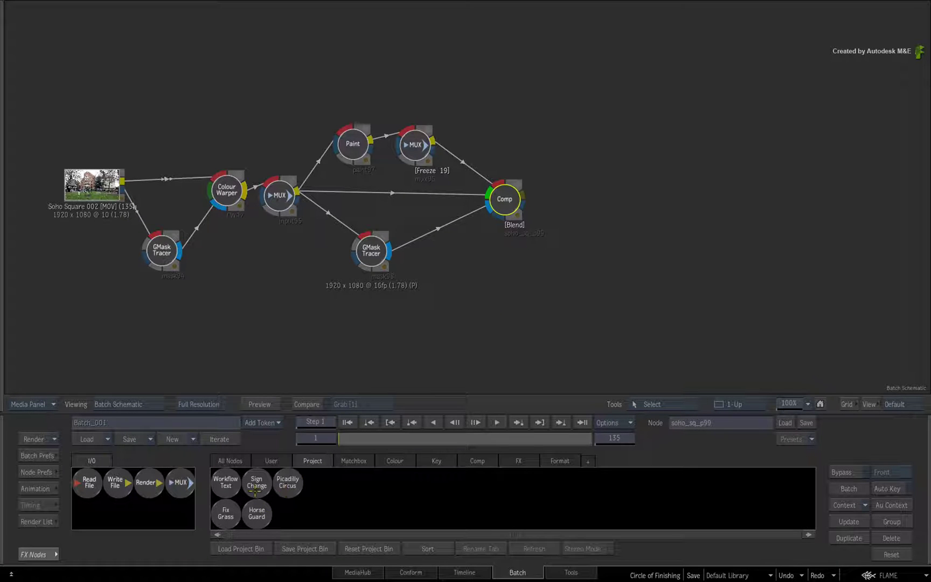
left_click_drag(226, 480, 593, 205)
left_click_drag(524, 194, 570, 214)
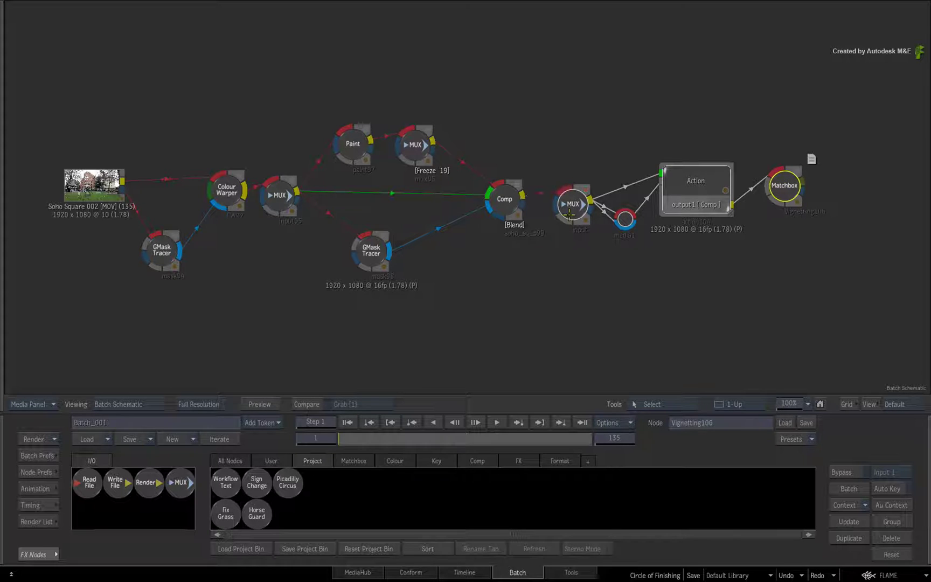
left_click(231, 459)
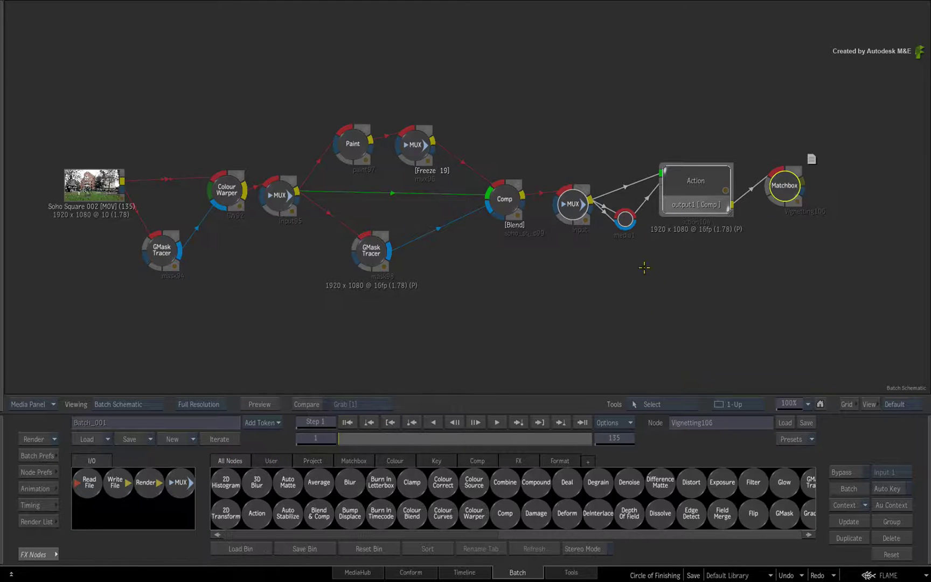
View the Action node's composite and the Matchbox node's vignette result, scrubbing through the frames of each
double_click(695, 181)
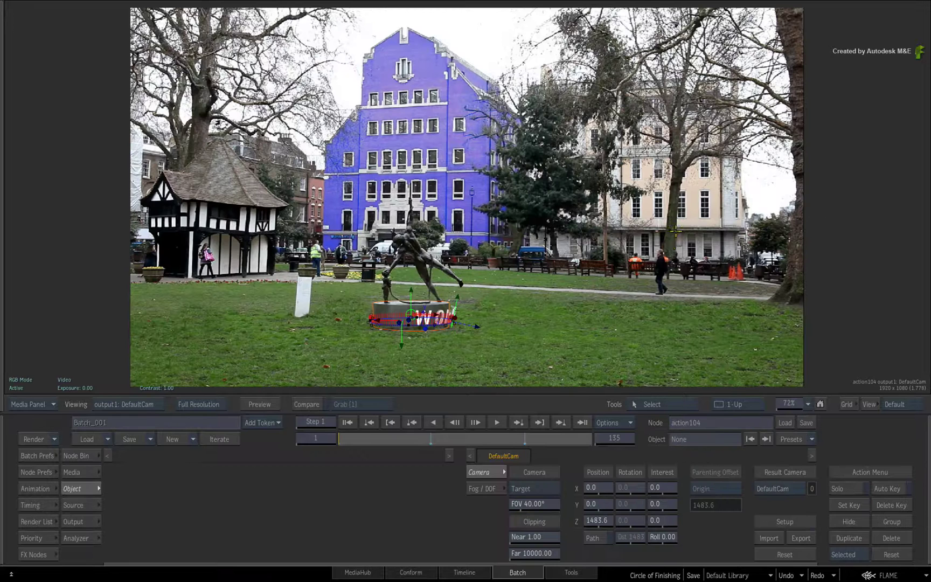
left_click_drag(419, 437, 431, 437)
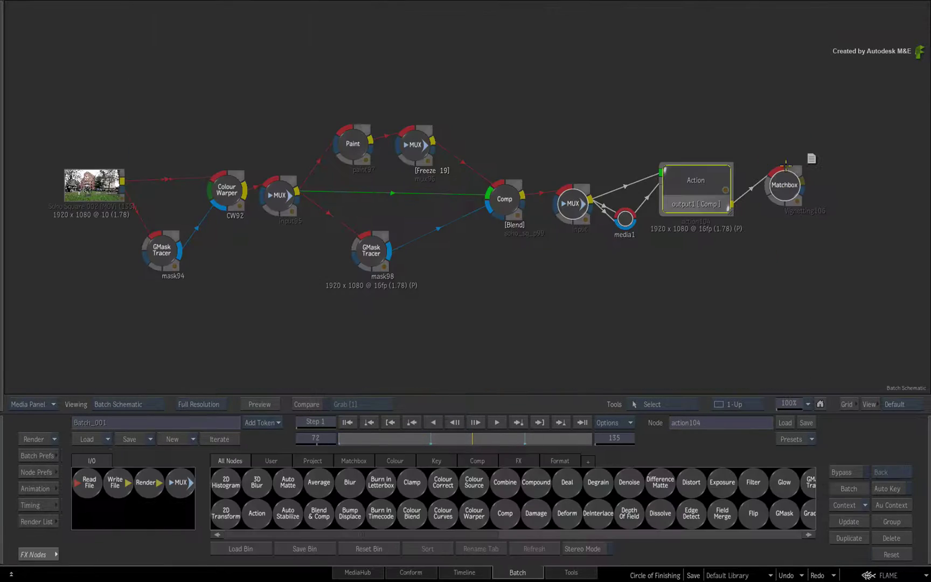
double_click(787, 193)
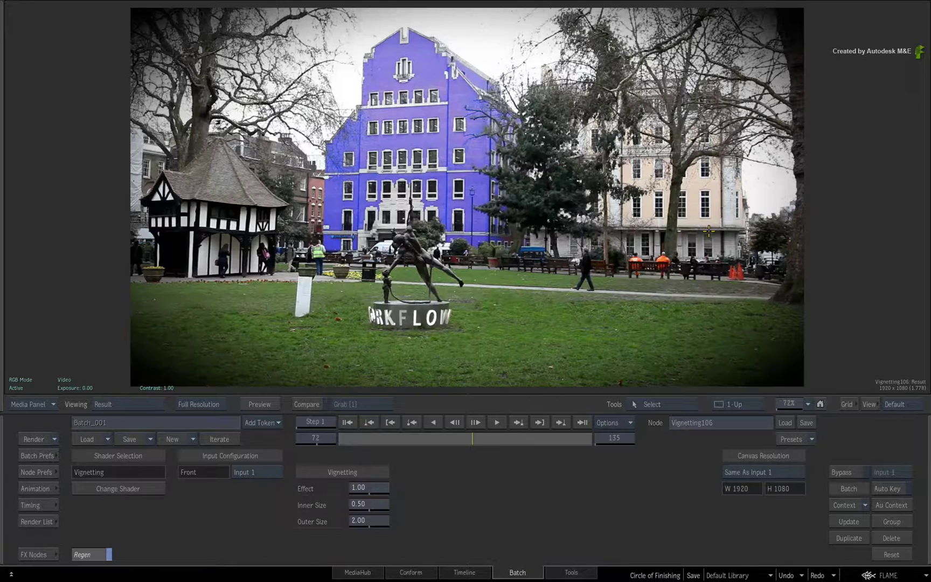
left_click_drag(362, 437, 586, 419)
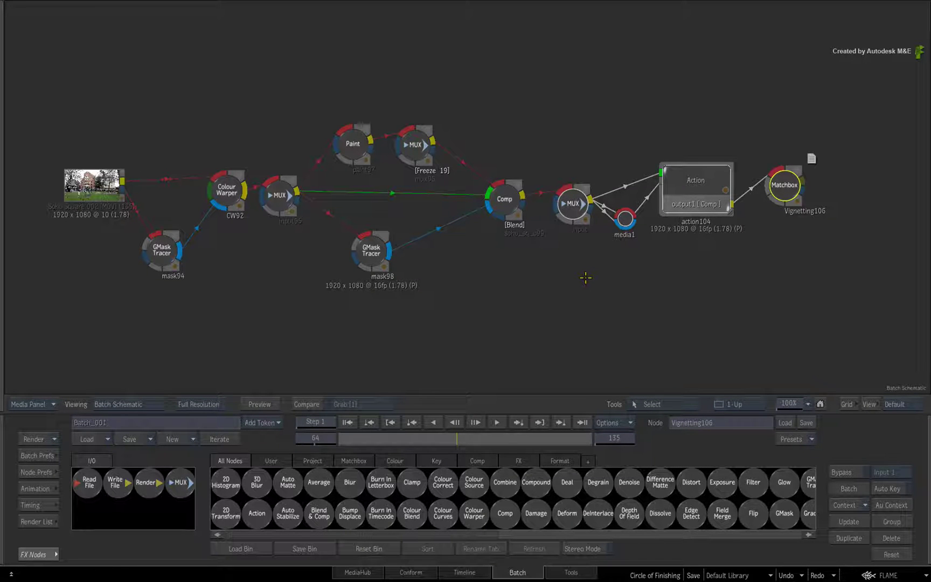
Rename the Matchbox vignetting node as FIN and deselect the nodes
left_click_drag(603, 278, 578, 281)
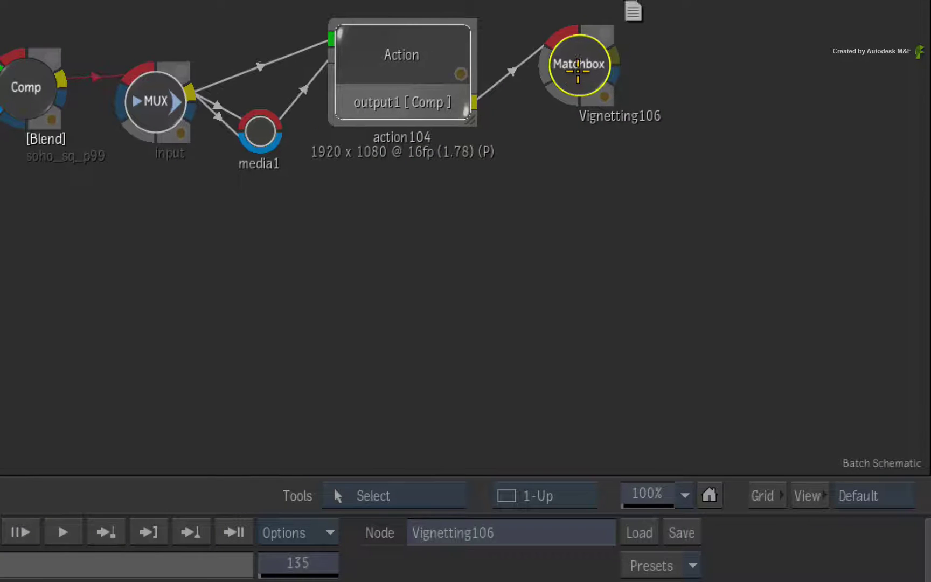
left_click(516, 540)
left_click_drag(541, 538, 118, 546)
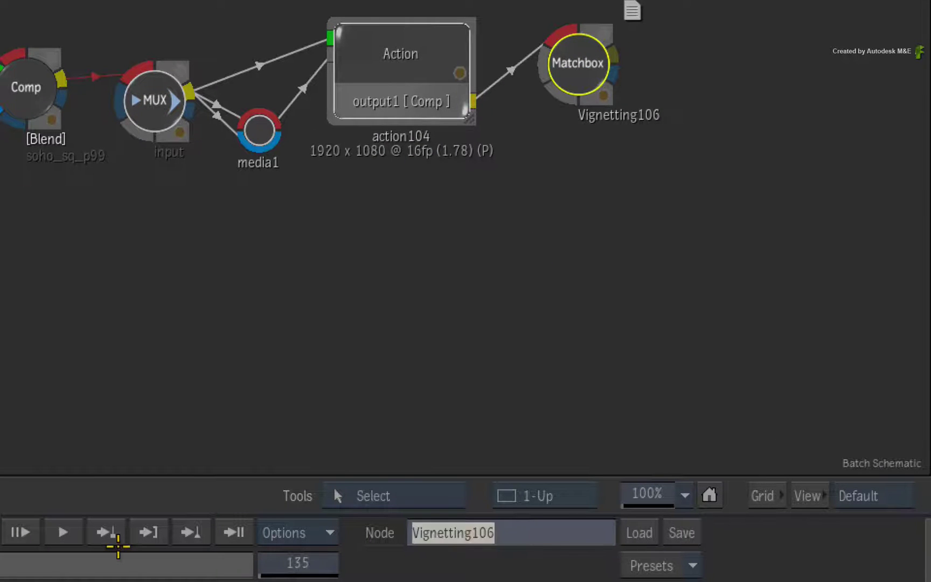
type("FIN")
key("Return")
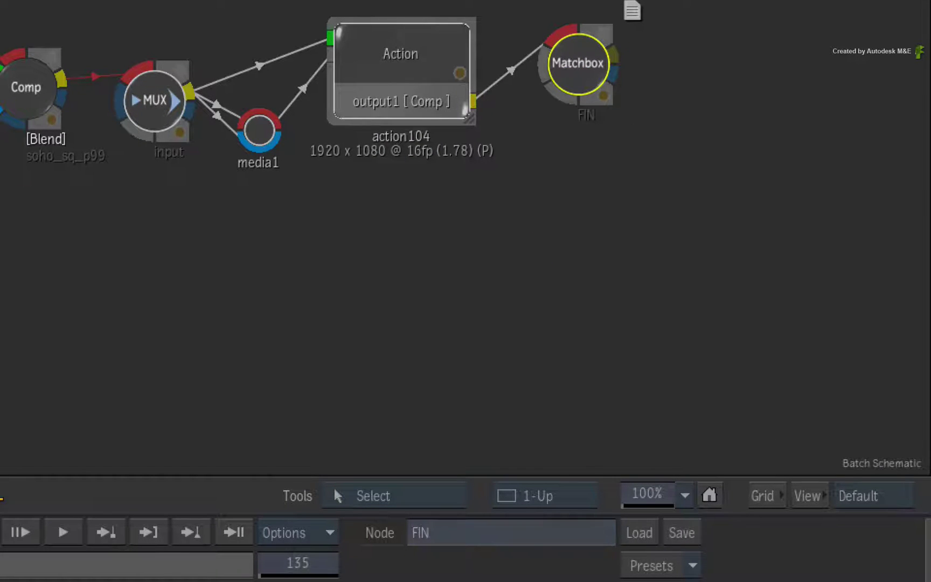
left_click(578, 162)
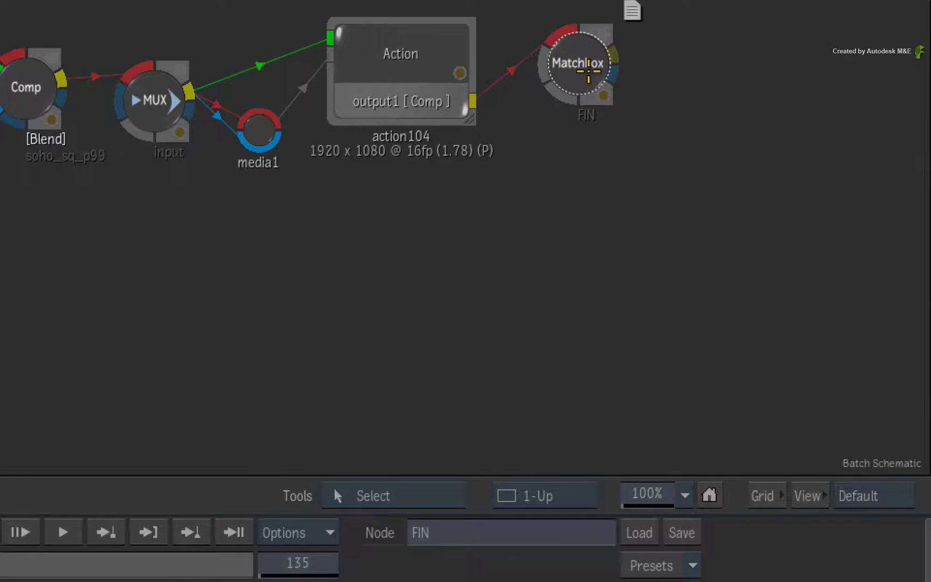
Create a BFX clip from the FIN Matchbox node and move it from Schematic Reel 1 to Reel 1
left_click(573, 74, "super")
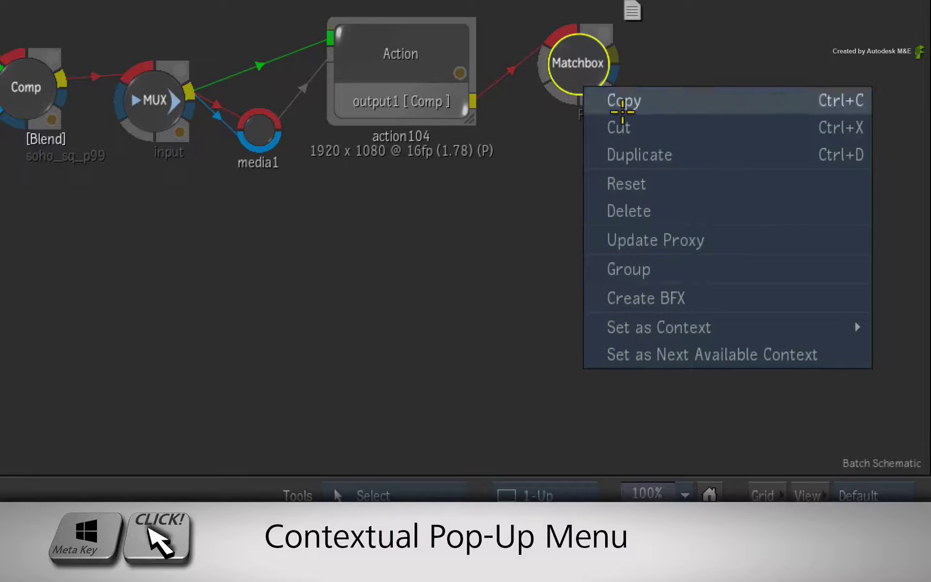
left_click(810, 300)
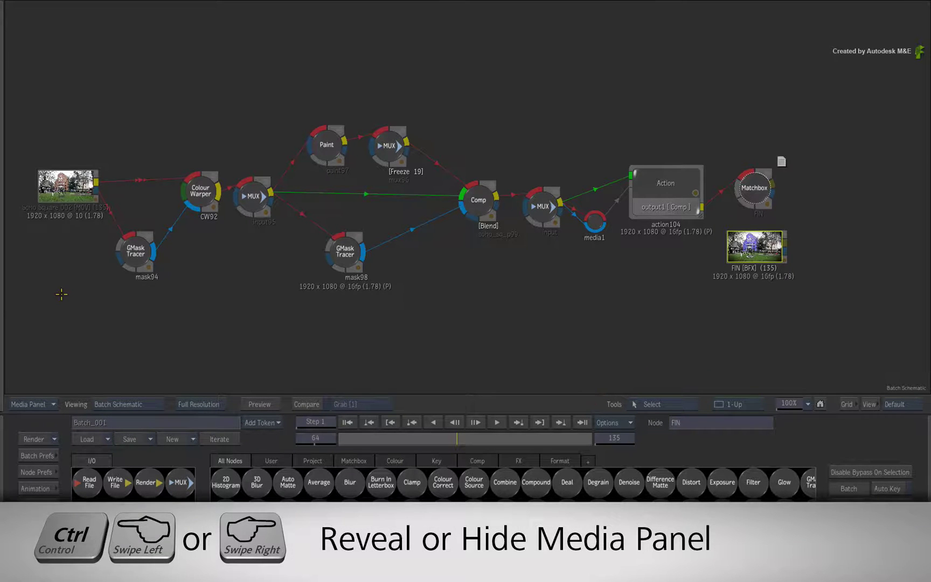
mouse_move(2, 291)
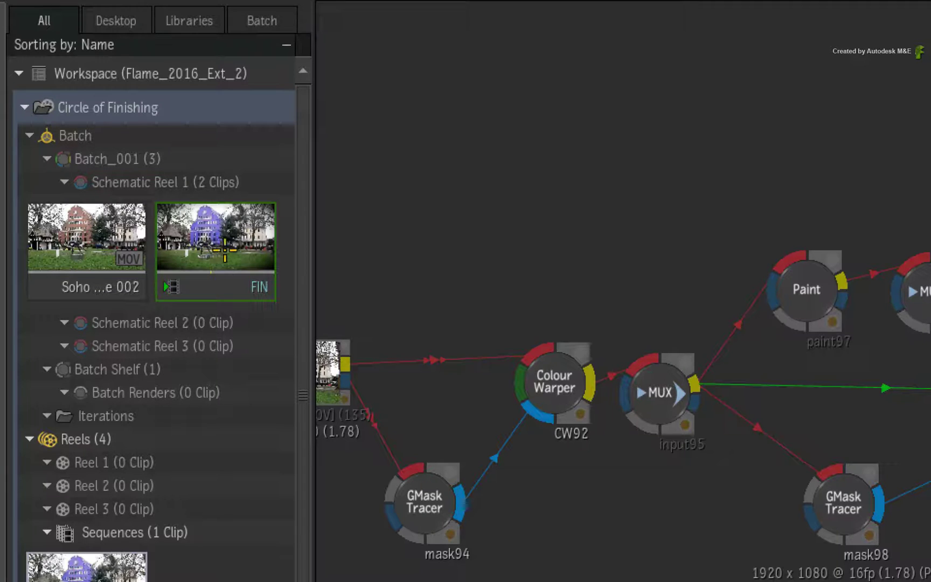
left_click(224, 249)
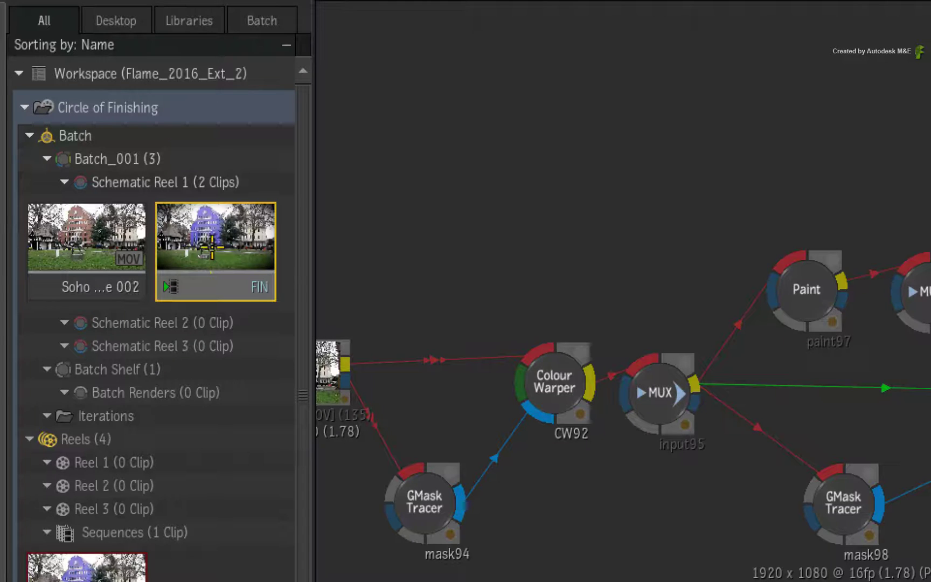
left_click_drag(212, 248, 175, 462)
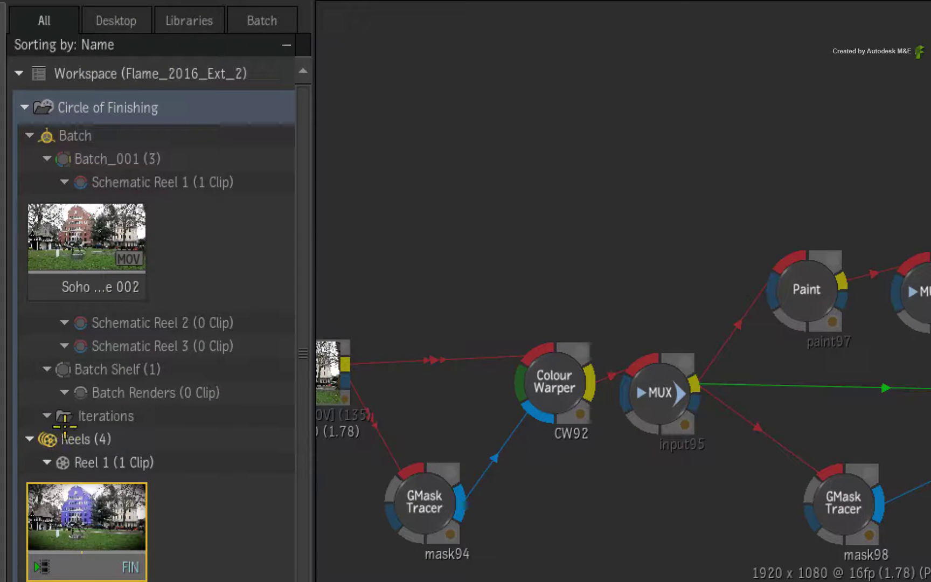
Switch to the Timeline, open the Keep Calm sequence and the FIN clip, and display the desktop reels
left_click(29, 134)
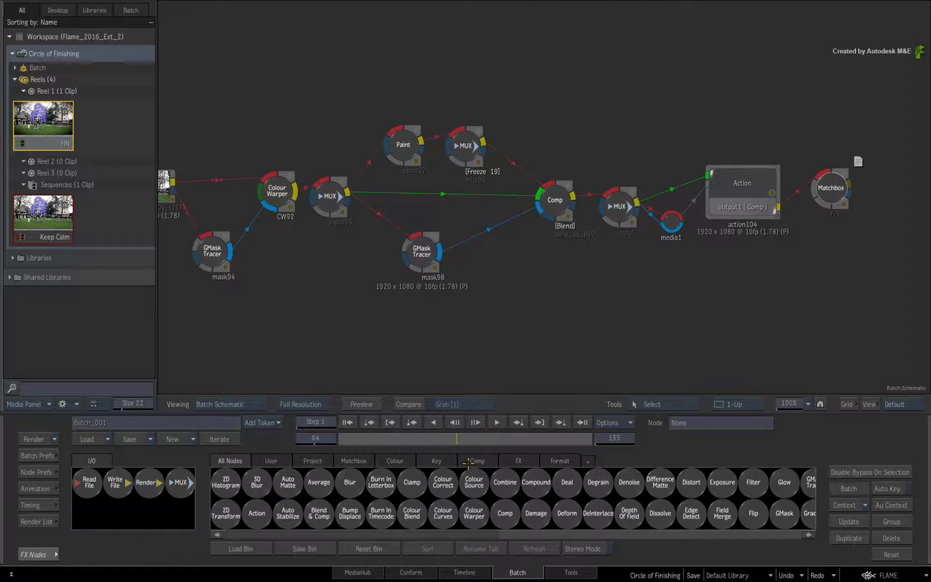
left_click(478, 573)
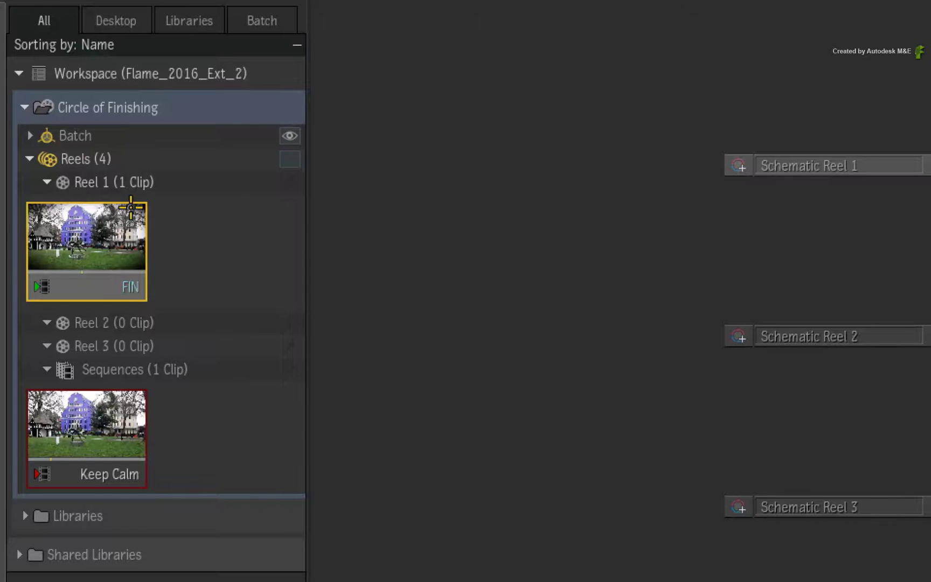
left_click(98, 406)
left_click(104, 264)
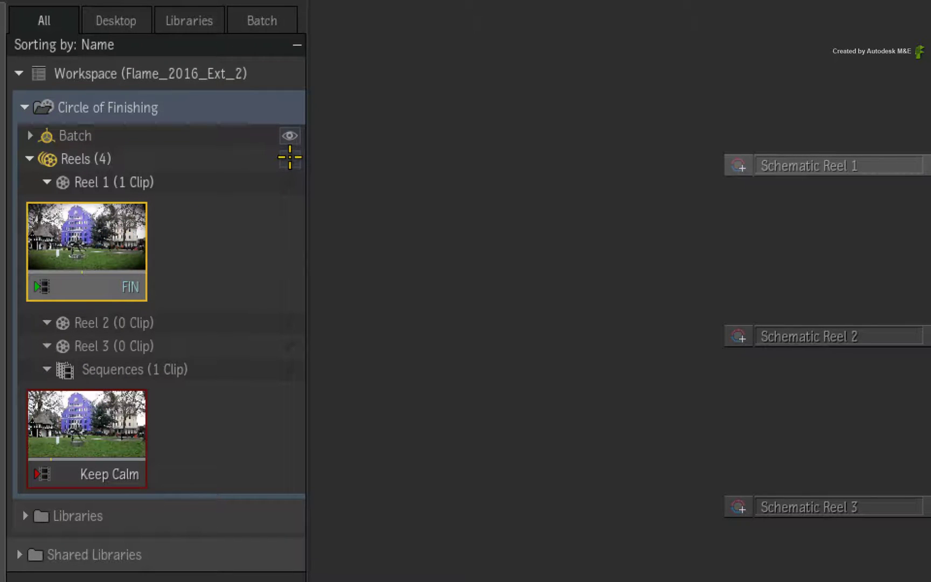
left_click(290, 159)
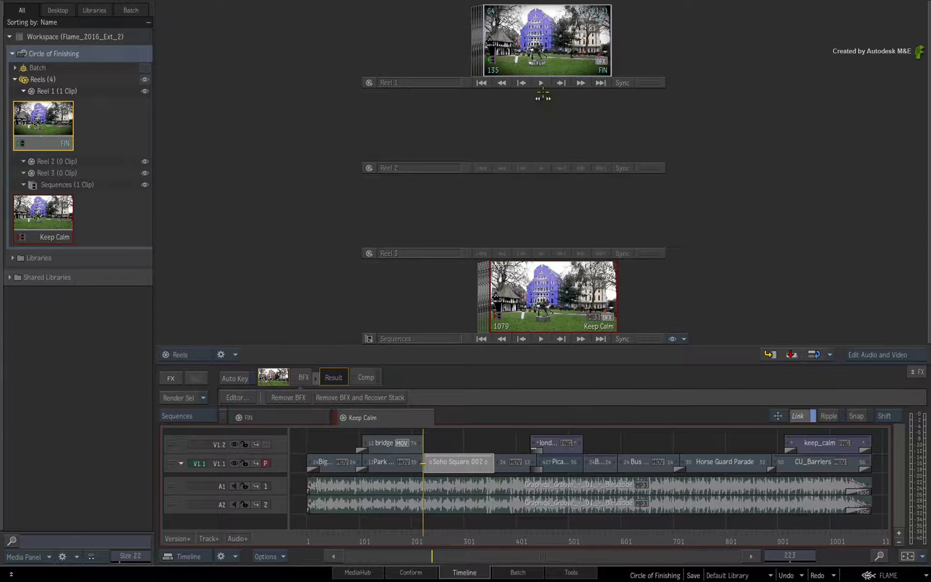
Open the Batch FX of the Soho Square 002 segment in Keep Calm, examine its node tree, and return to the Timeline
left_click(433, 461)
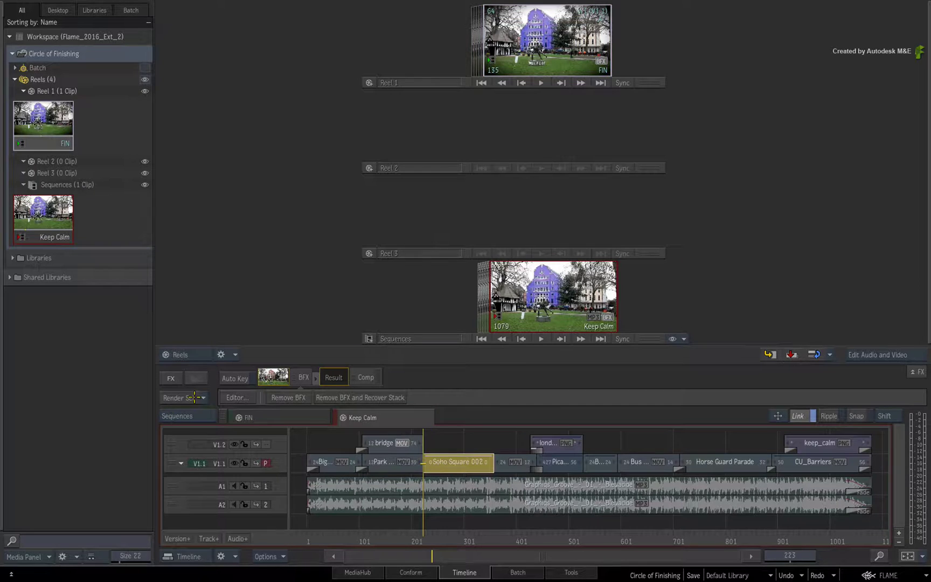
double_click(303, 377)
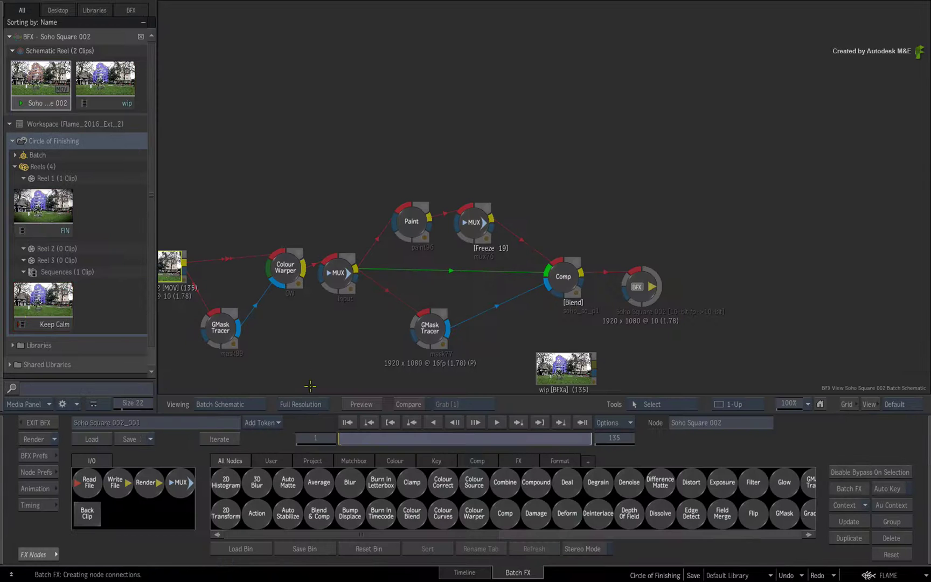
left_click_drag(467, 110, 604, 39)
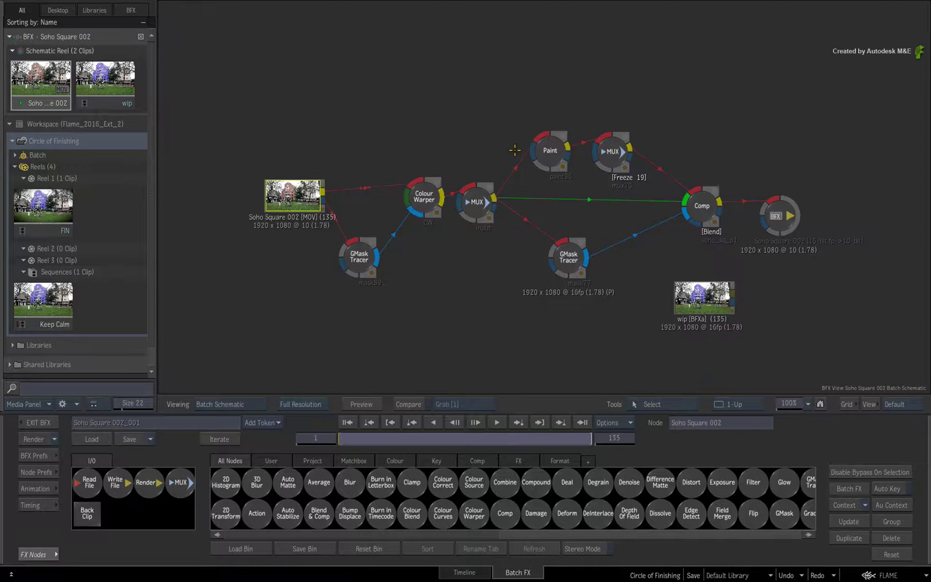
left_click(38, 423)
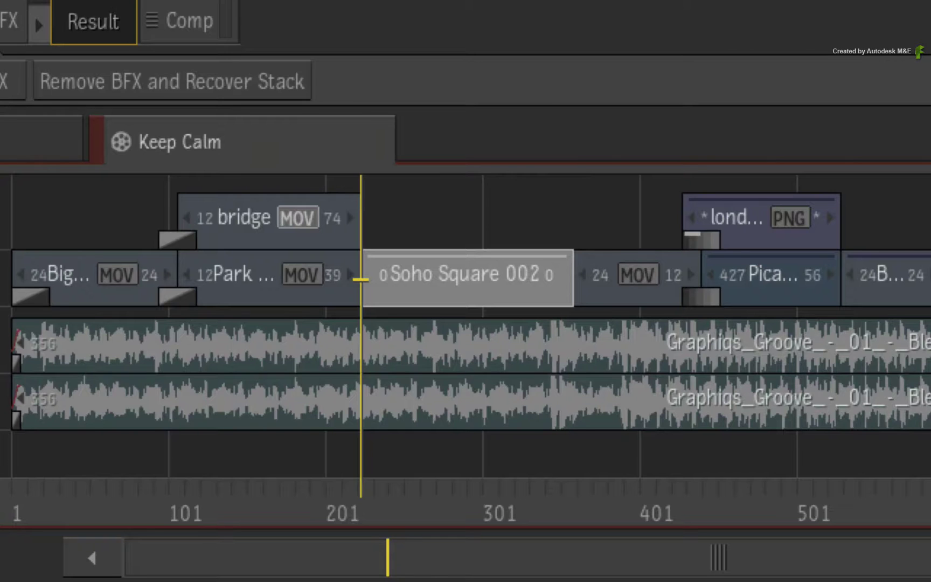
Edit the FIN clip onto track V1.2 directly above the Soho Square 002 segment and show it in the player
left_click_drag(427, 158, 403, 252)
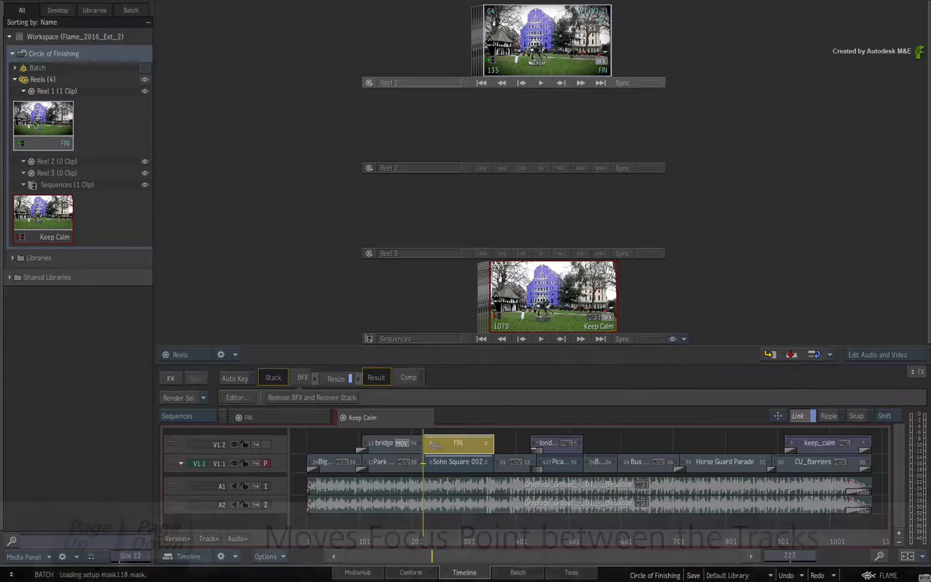
key("Page_Up")
mouse_move(930, 275)
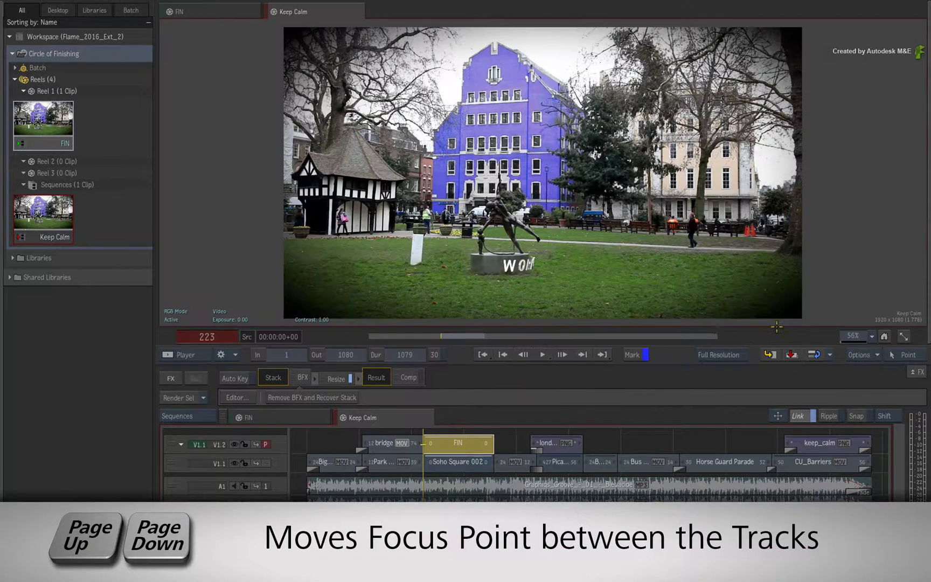
Compare tracks V1.1 and V1.2 by moving the focus point between them, and view the FIN segment at frame 285
key("Page_Down")
key("Page_Up")
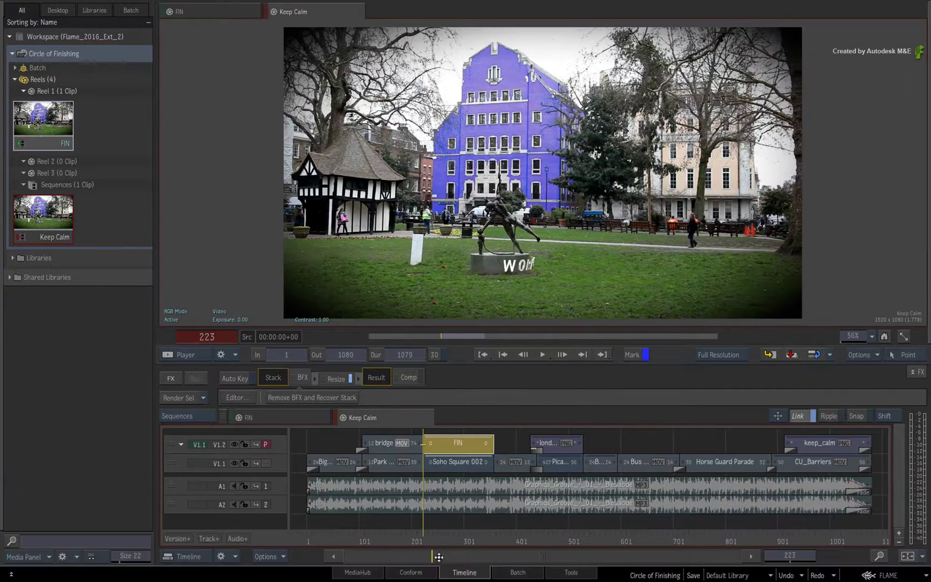
left_click(455, 532)
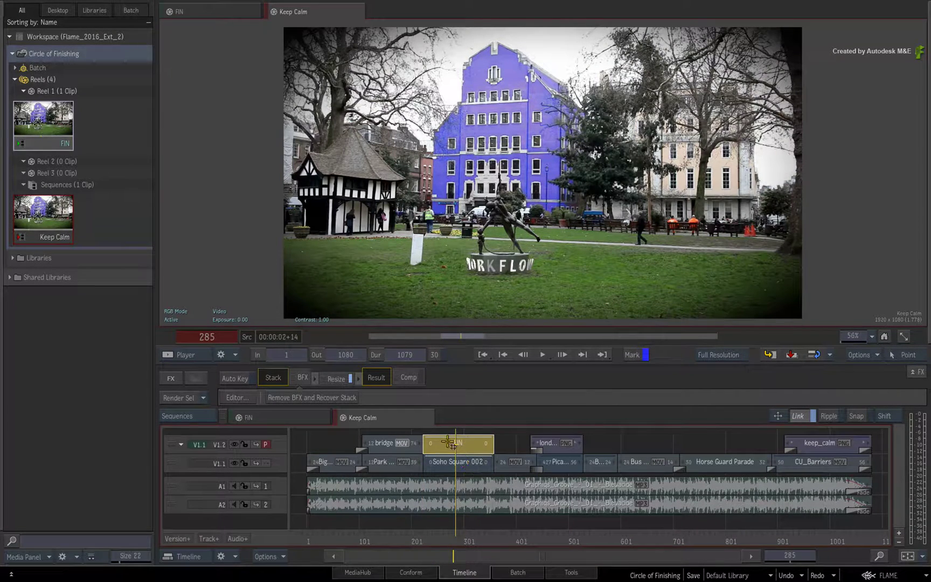
Open the FIN segment's Batch FX, line up the BFX output node beside the Matchbox node, and return to the Timeline
left_click(302, 377)
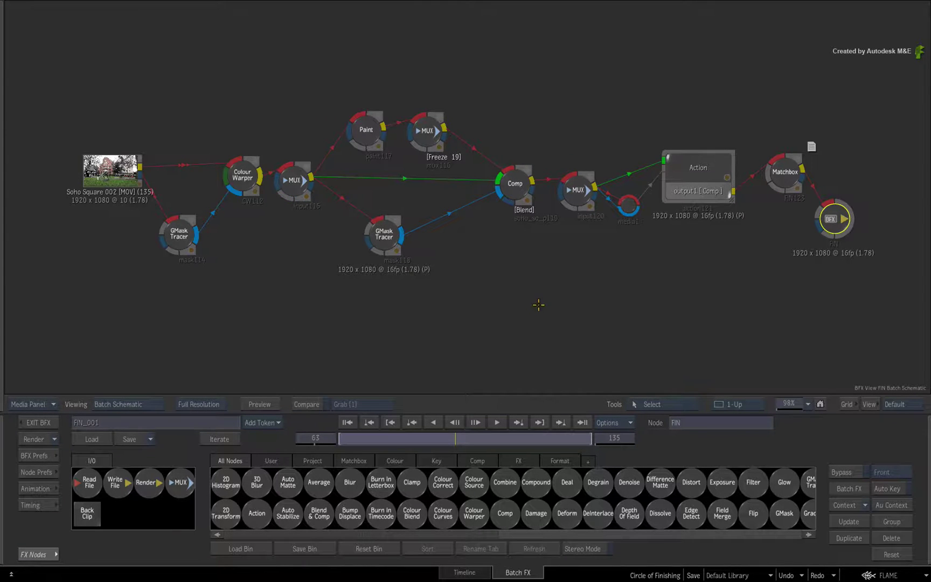
left_click_drag(841, 206, 857, 165)
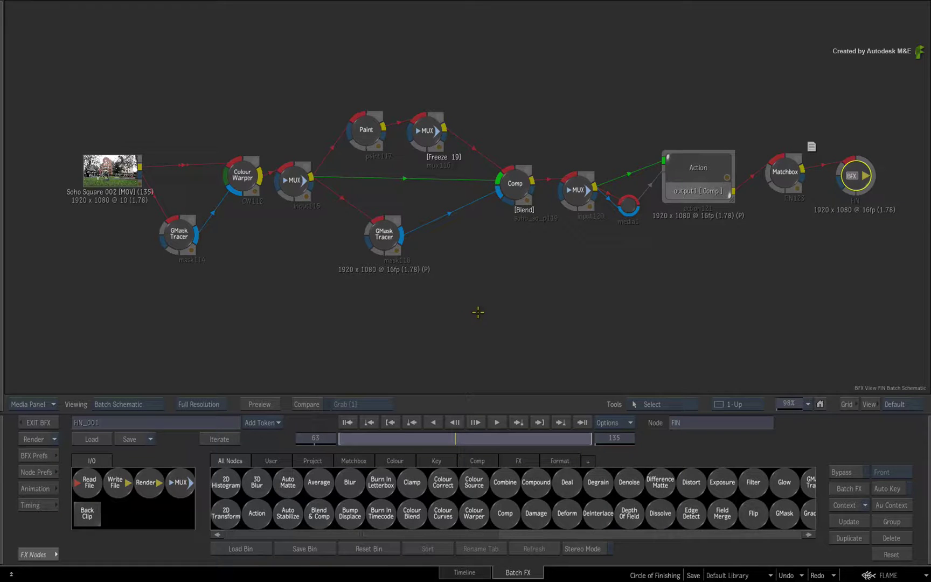
left_click(43, 422)
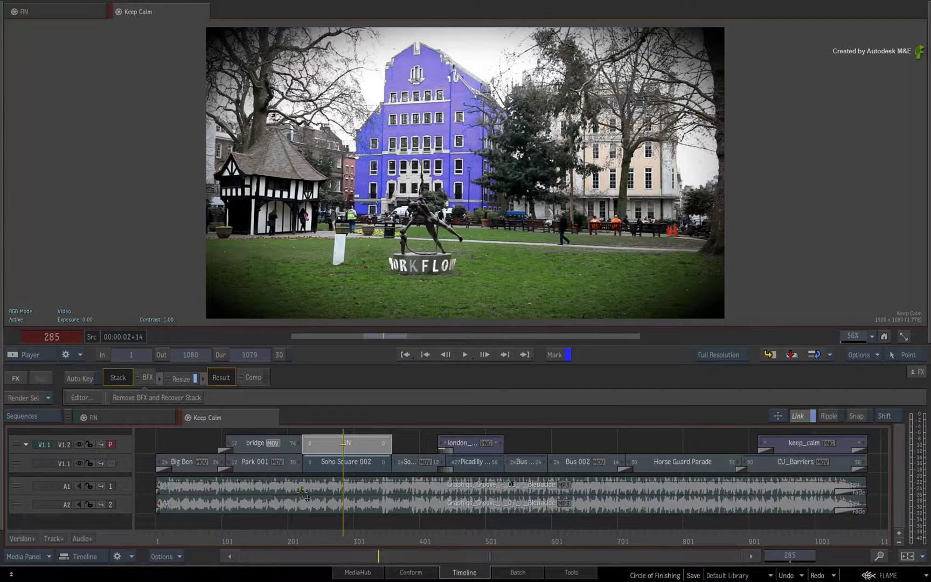
Review the Keep Calm sequence in the player through to the keep_calm title at frame 971
left_click_drag(338, 537, 796, 494)
key("space")
key("space")
key("space")
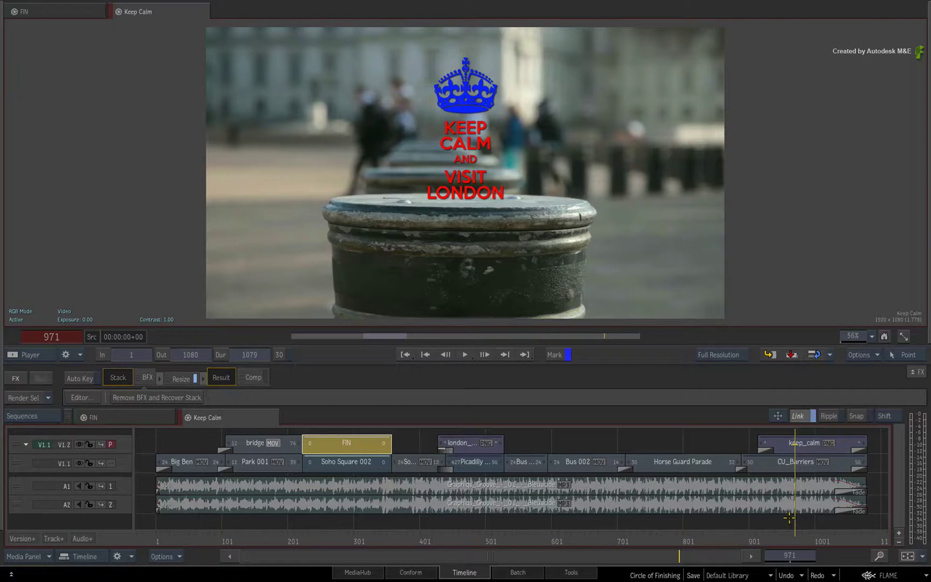
left_click(789, 518)
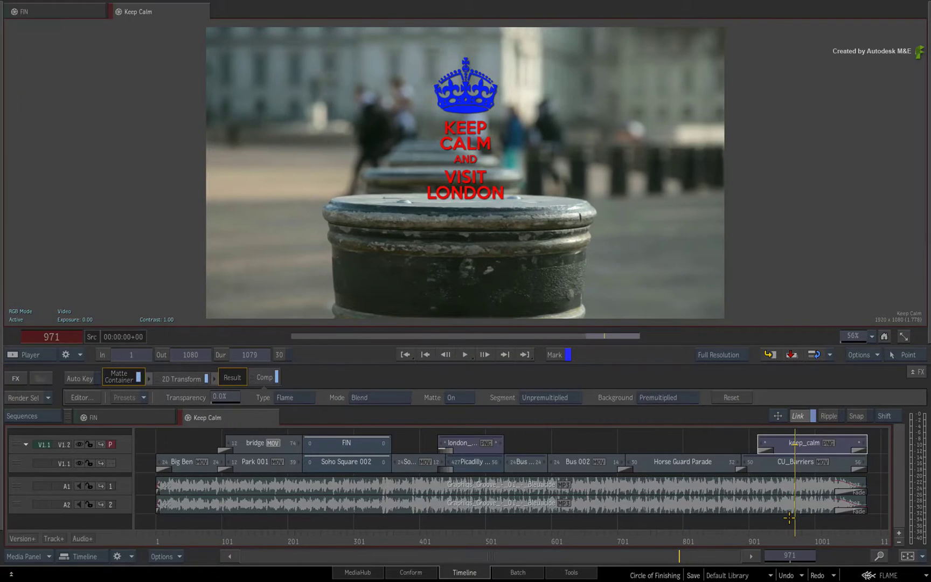